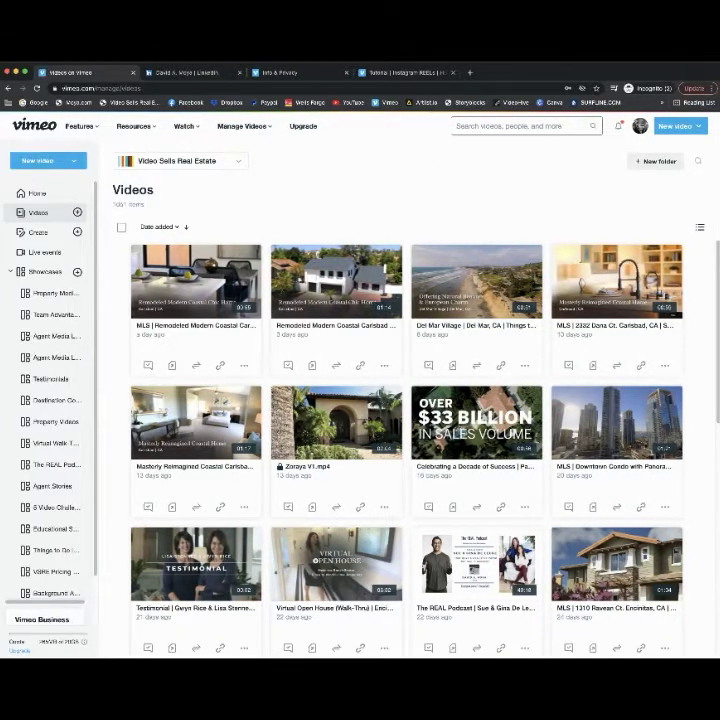
- Cancel the New folder dialog and open the New video upload options instead
click(664, 161)
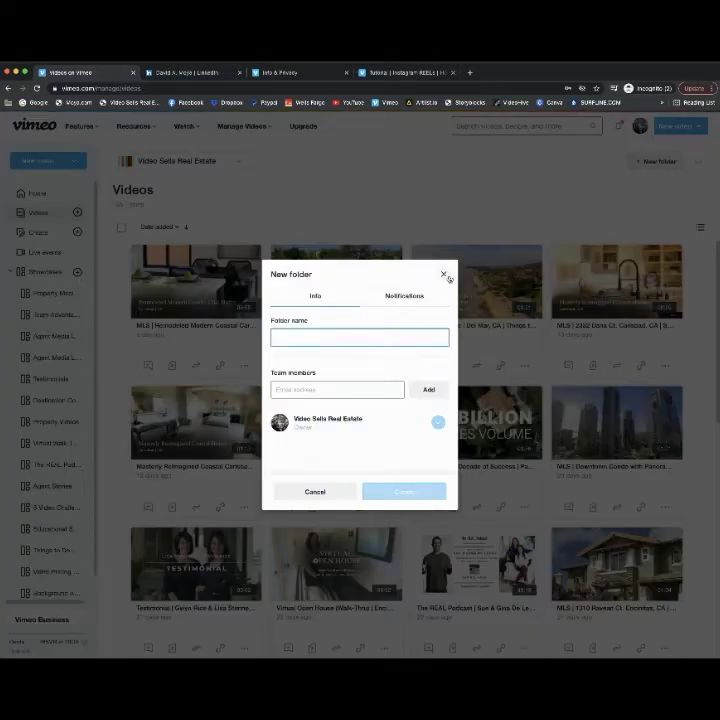
click(587, 191)
click(676, 126)
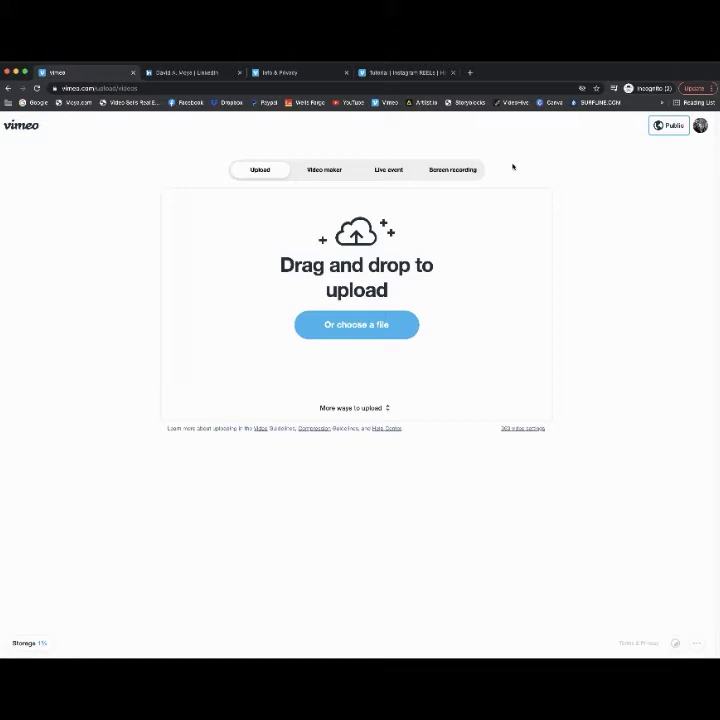
- Show the More ways to upload file sources for the new video
click(349, 408)
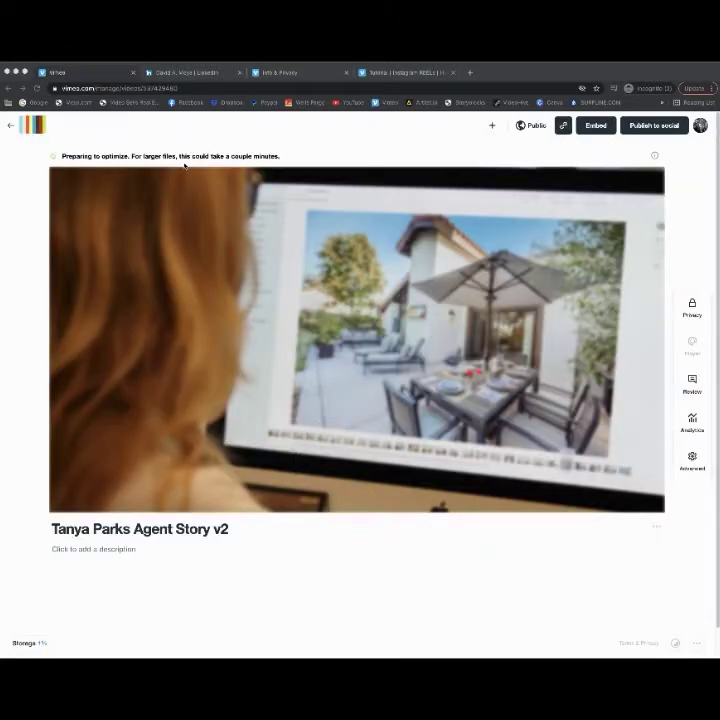
- Set the video's privacy to Private after briefly trying Password, then begin editing the title
click(528, 127)
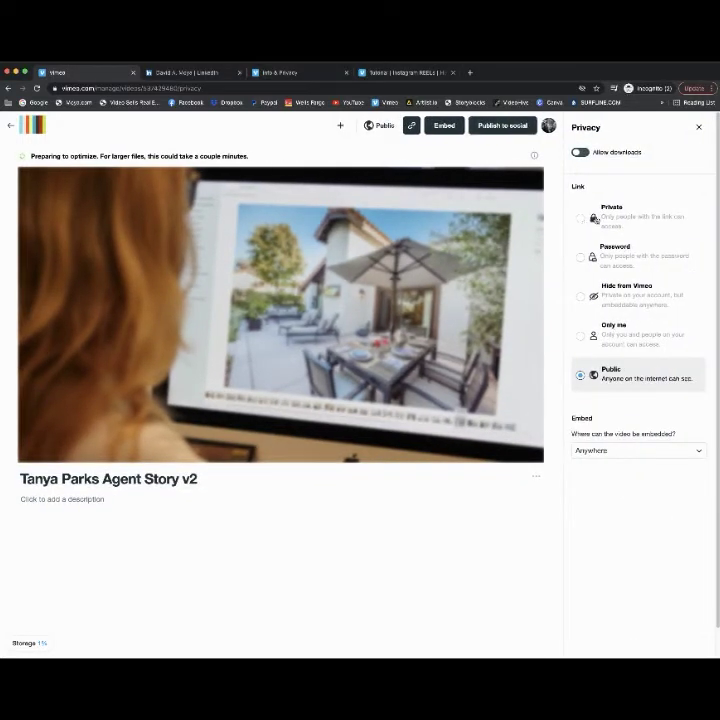
click(584, 217)
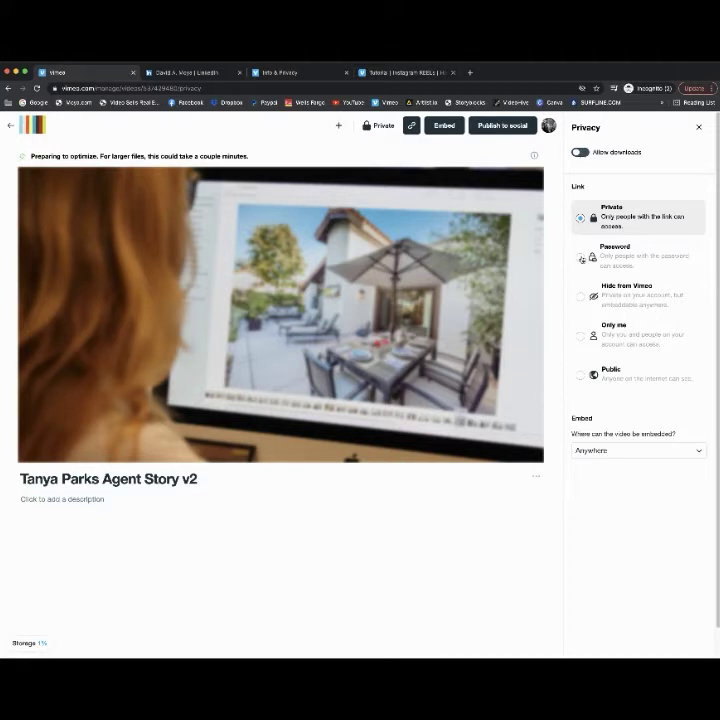
click(582, 258)
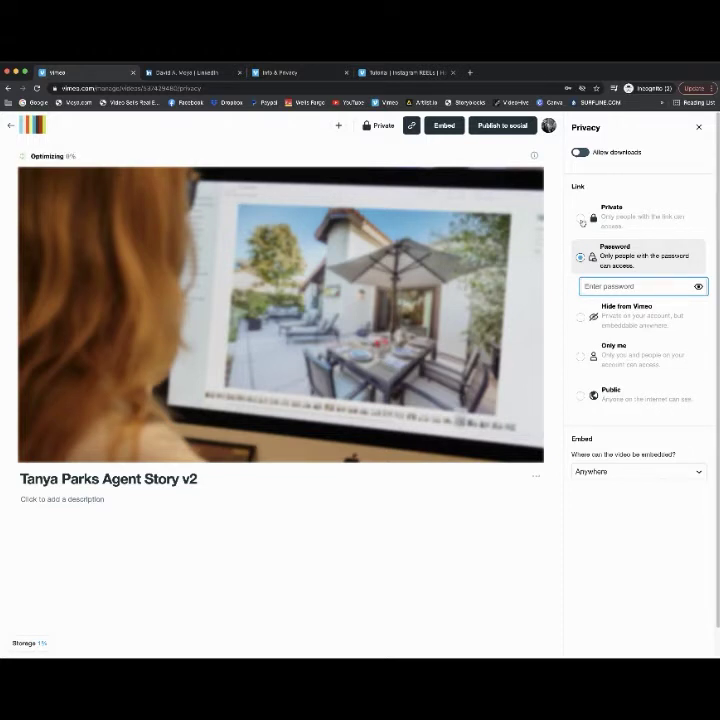
click(582, 219)
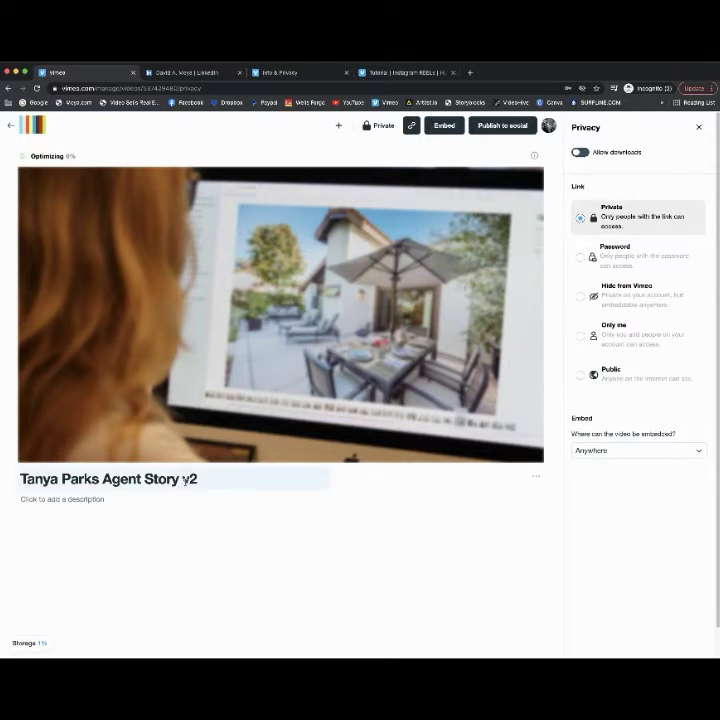
click(186, 479)
click(169, 503)
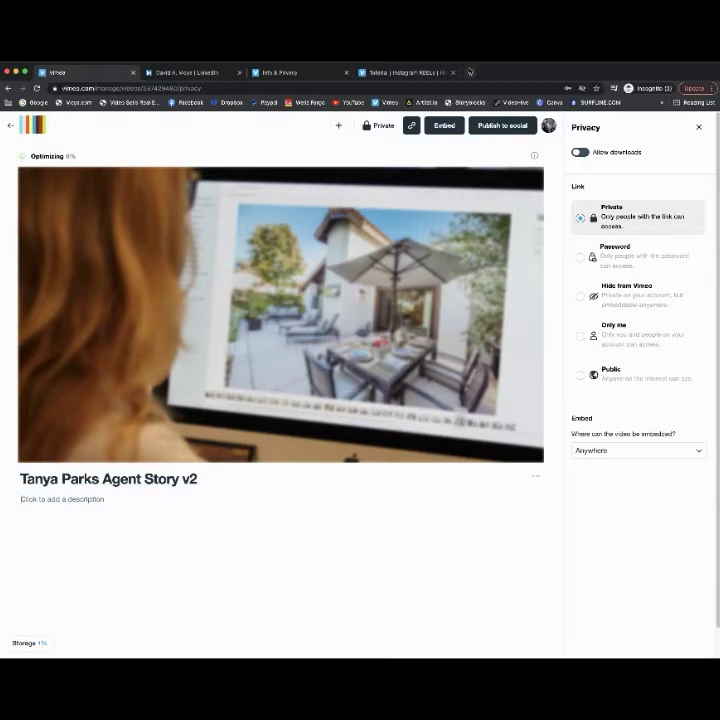
- Switch to Info & Privacy, go to the Showcases list and open Agent Stories
click(290, 72)
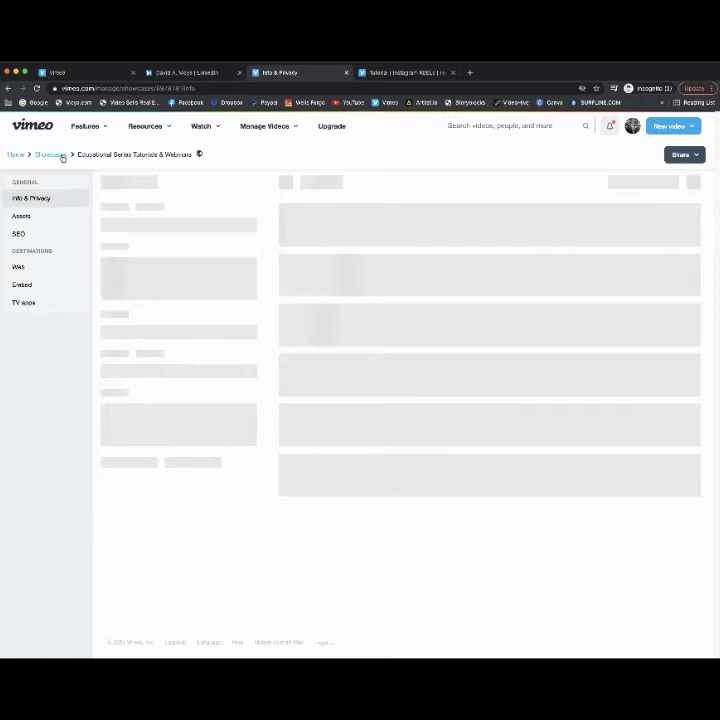
click(59, 157)
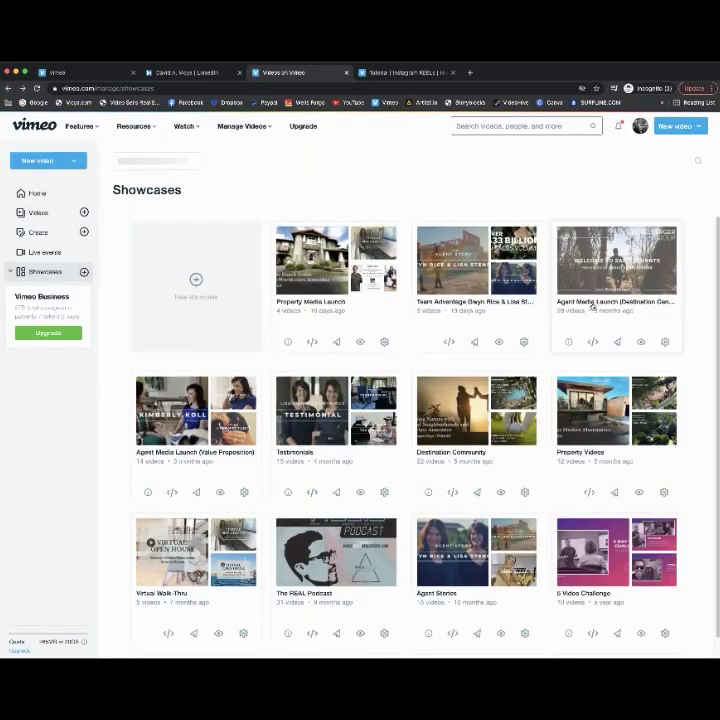
click(489, 536)
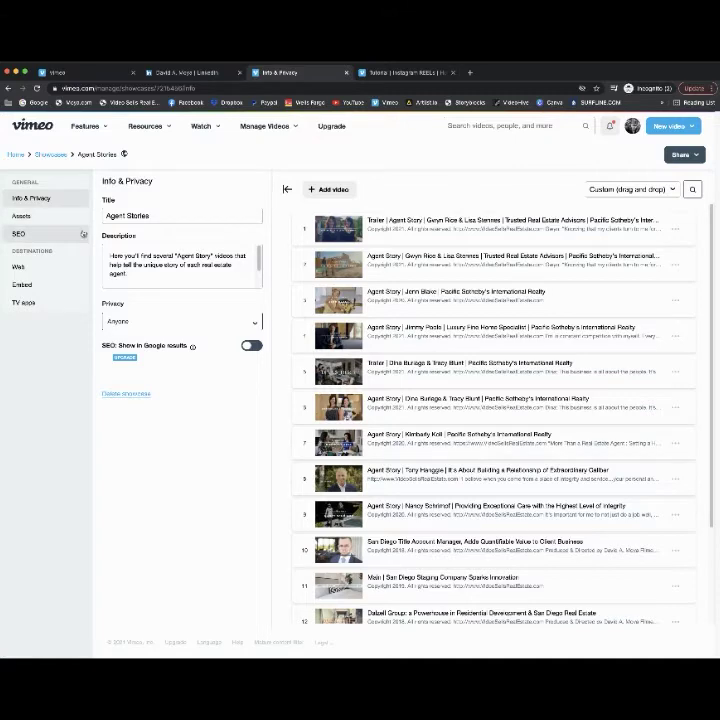
- Open the showcase's Web > Domain settings and load vimeo.com/showcase/agentstories in a new tab
click(44, 271)
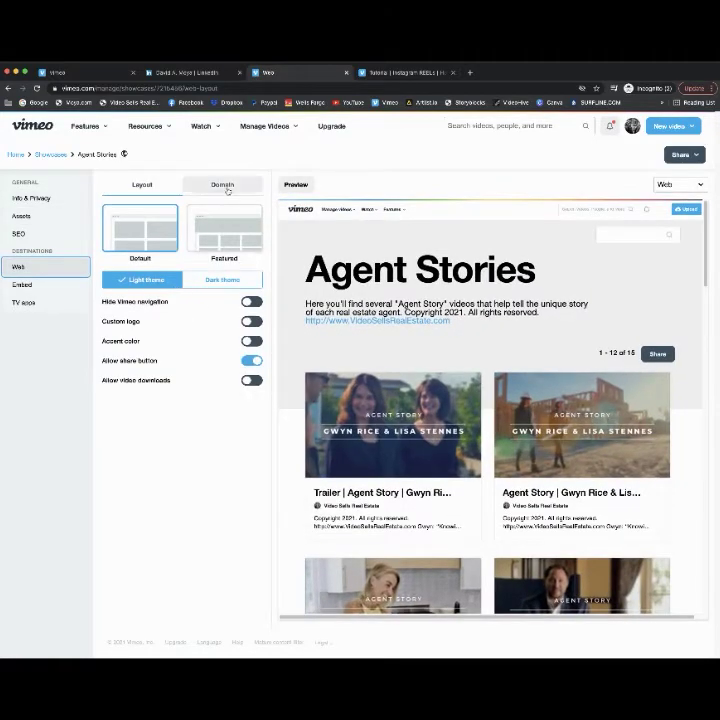
click(222, 184)
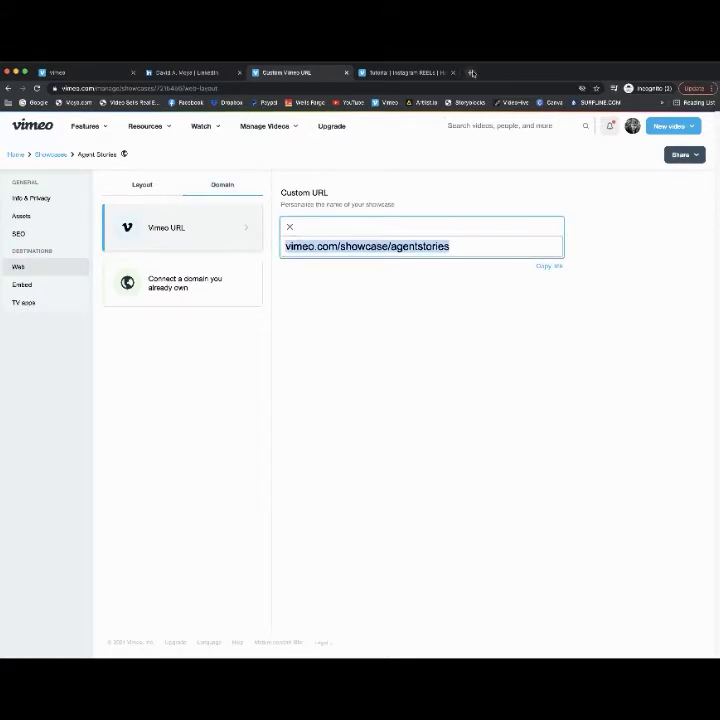
key(super+t)
text(vimeo.com/showcase/agentstories)
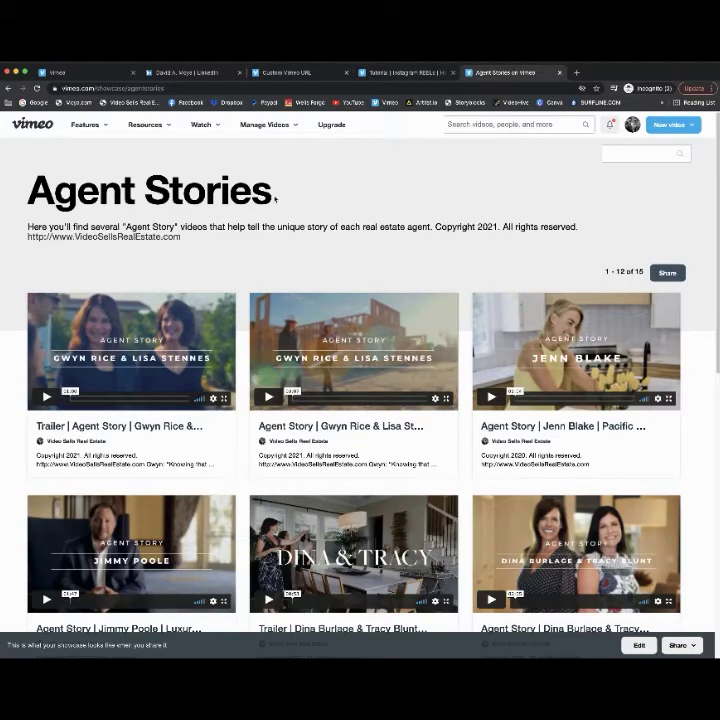
- Review the shared showcase page, then close the preview and Instagram REELs tutorial tabs
scroll(331, 317, down, 3)
scroll(331, 317, down, 4)
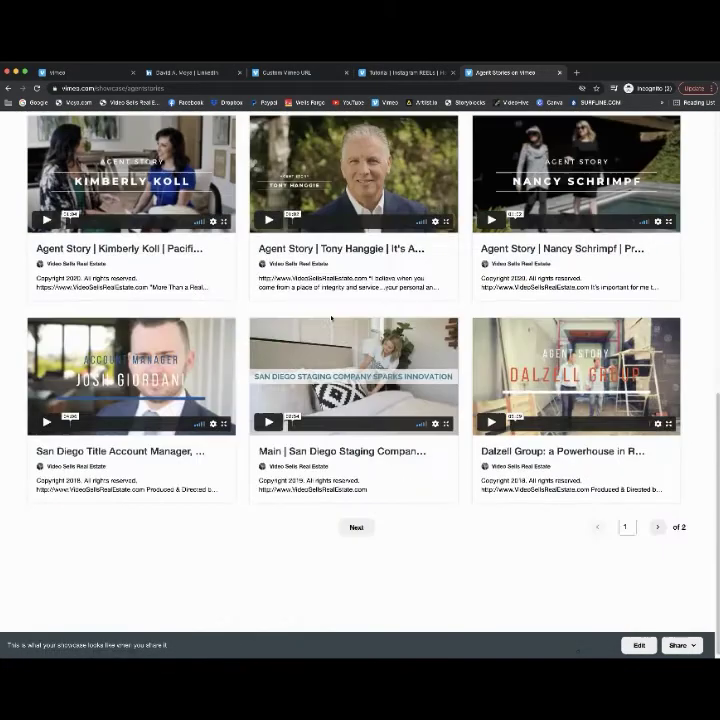
scroll(358, 273, up, 10)
click(560, 72)
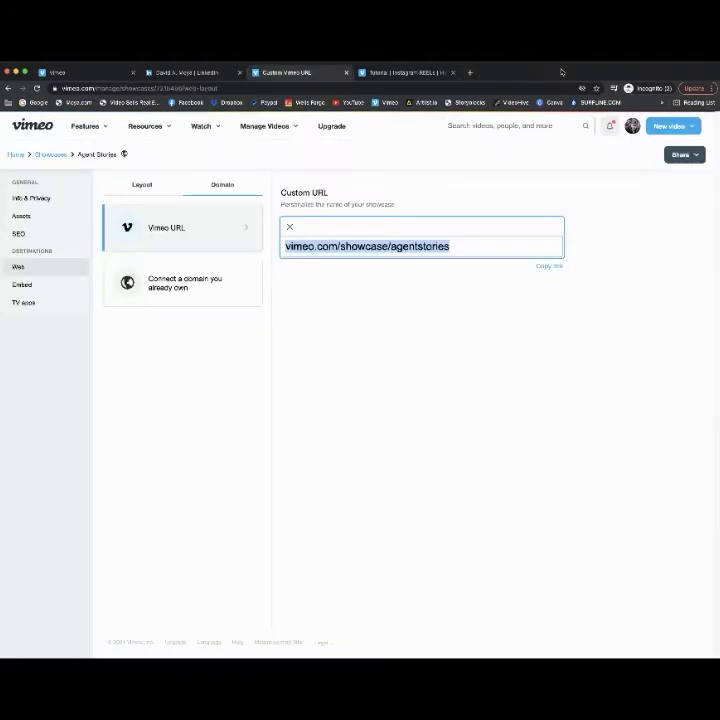
click(437, 72)
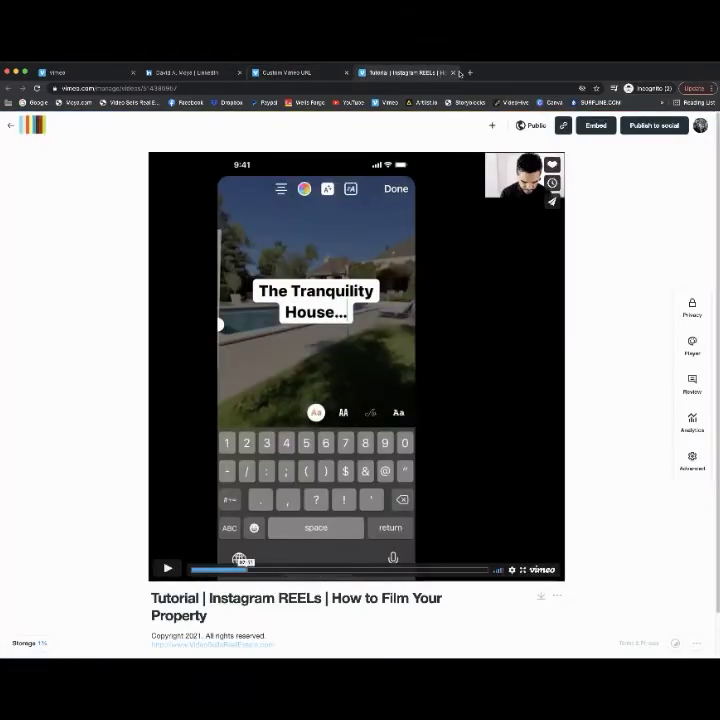
click(453, 72)
click(415, 338)
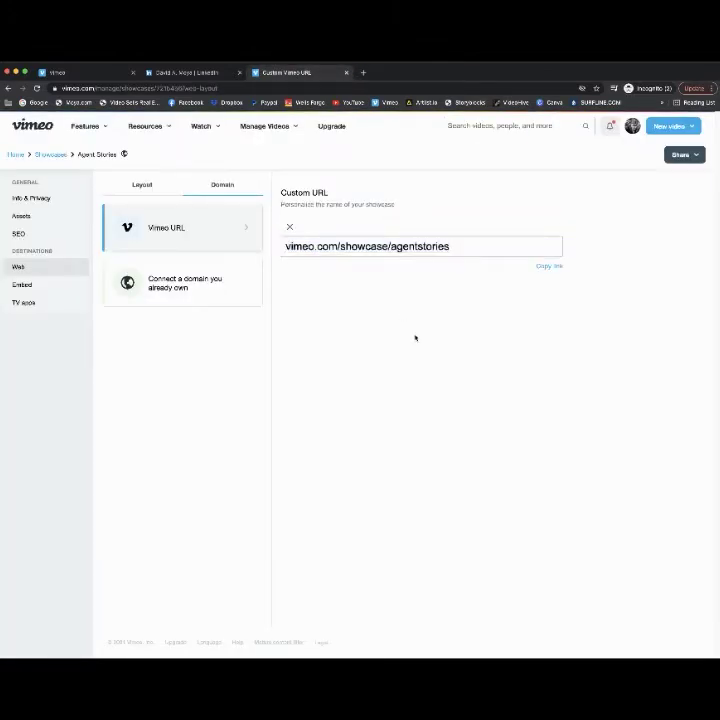
- Return to the showcases list and select the Agent Story trailer video's full title
click(52, 154)
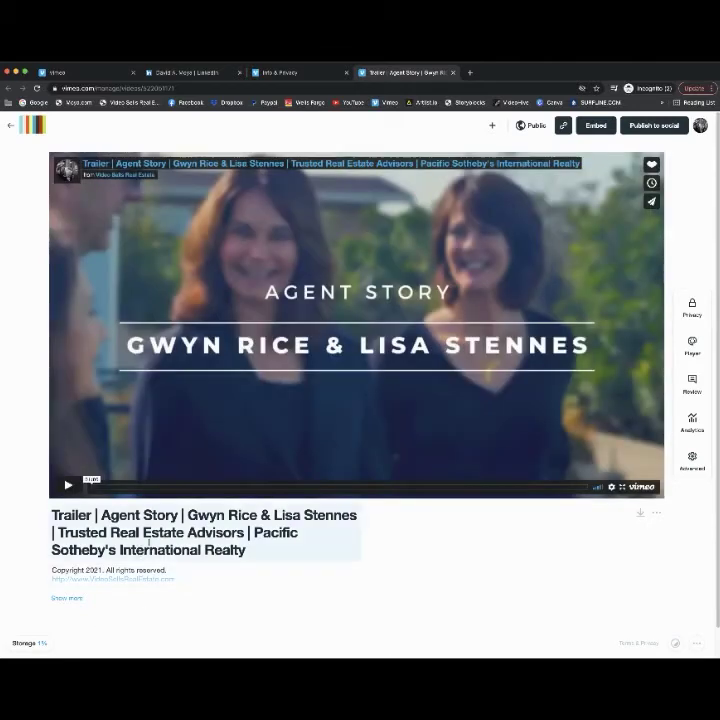
drag(57, 532, 42, 519)
key(ctrl+c)
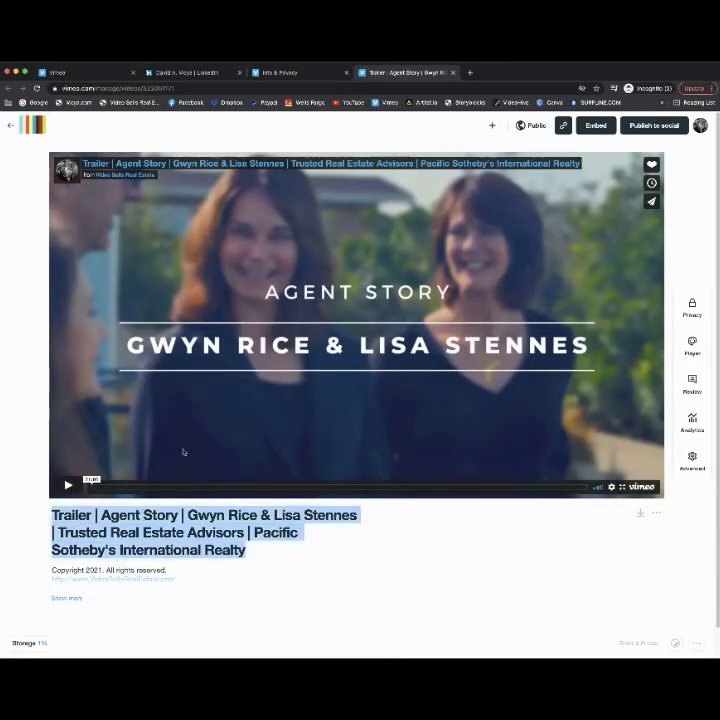
- Paste the trailer's title into the new video's title and delete the 'Trailer |' prefix
click(80, 72)
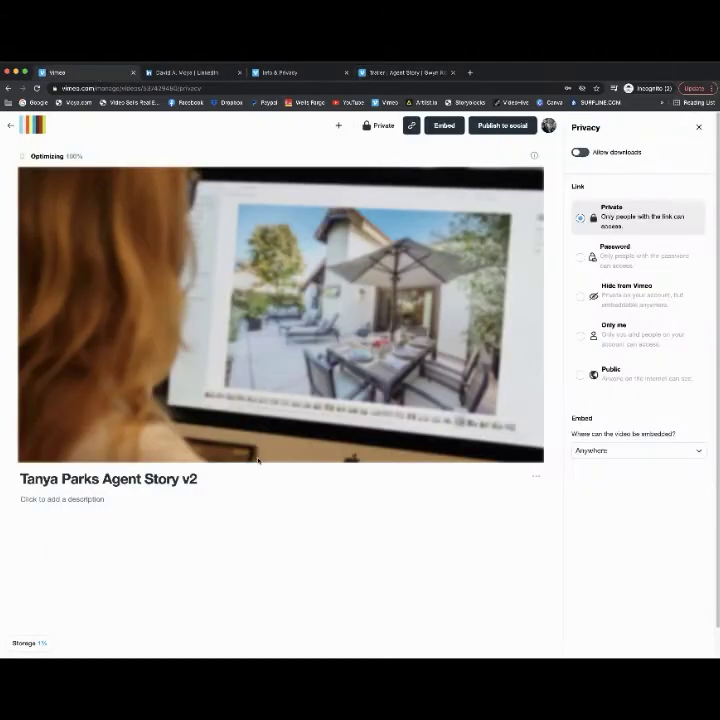
click(180, 479)
key(ctrl+a)
key(ctrl+v)
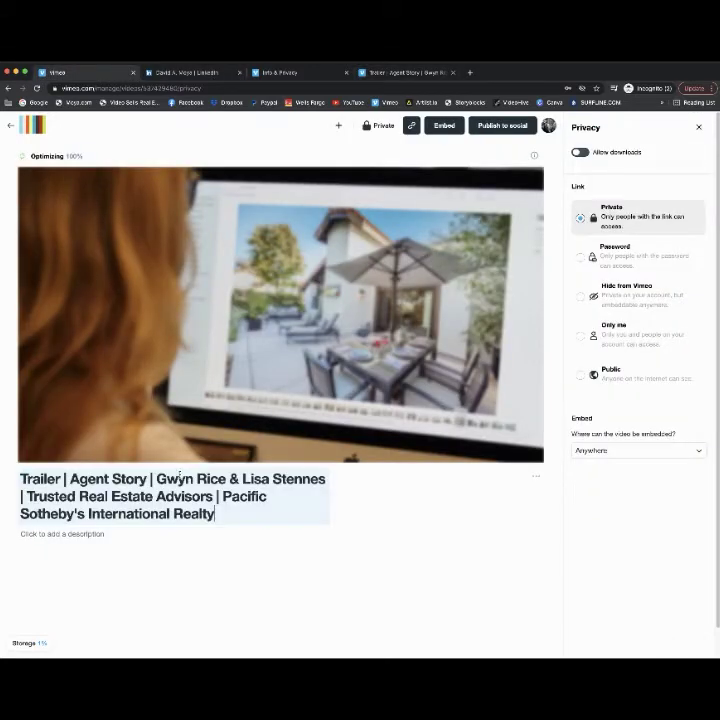
drag(67, 479, 8, 477)
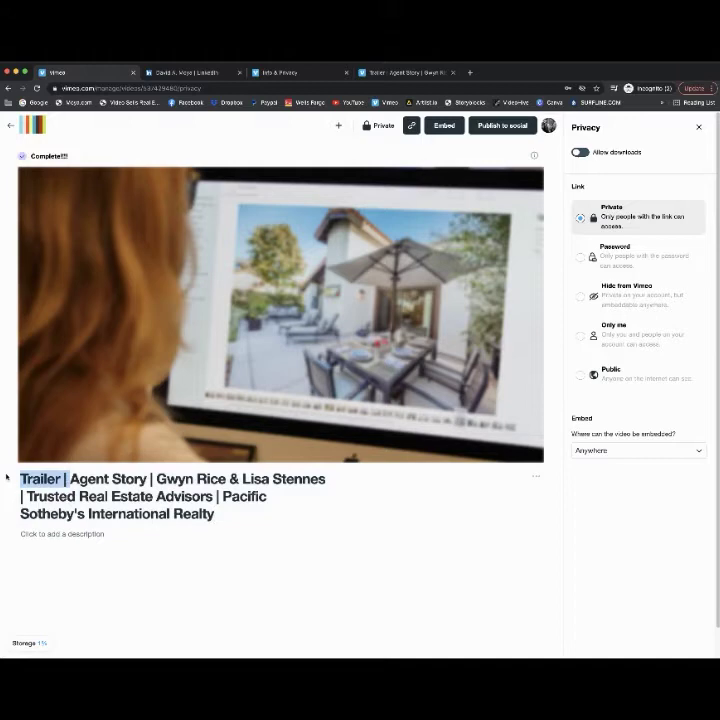
key(ctrl+r)
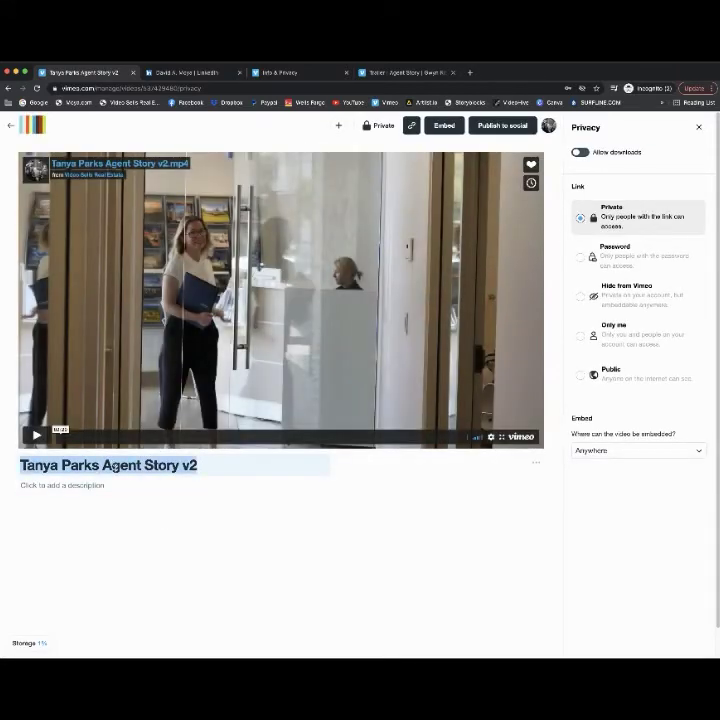
key(super+v)
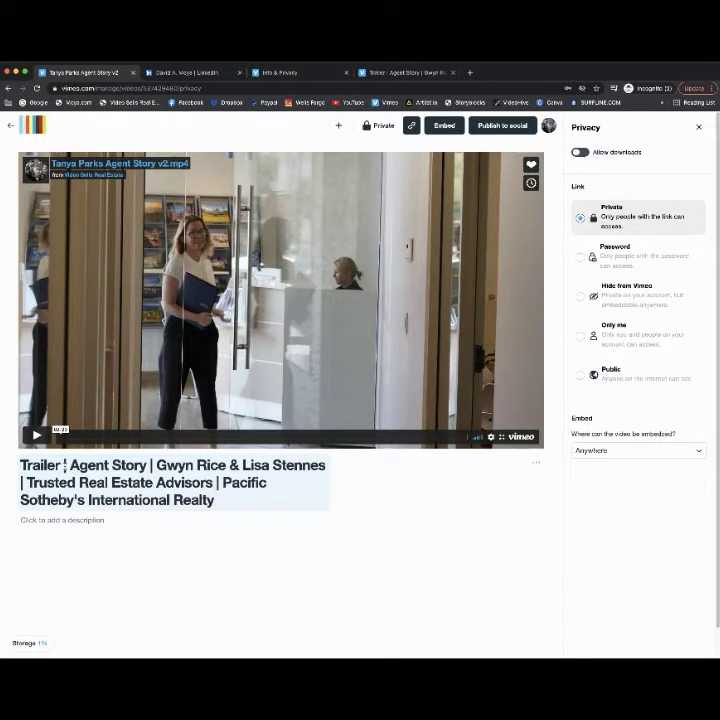
key(shift+Home)
key(BackSpace)
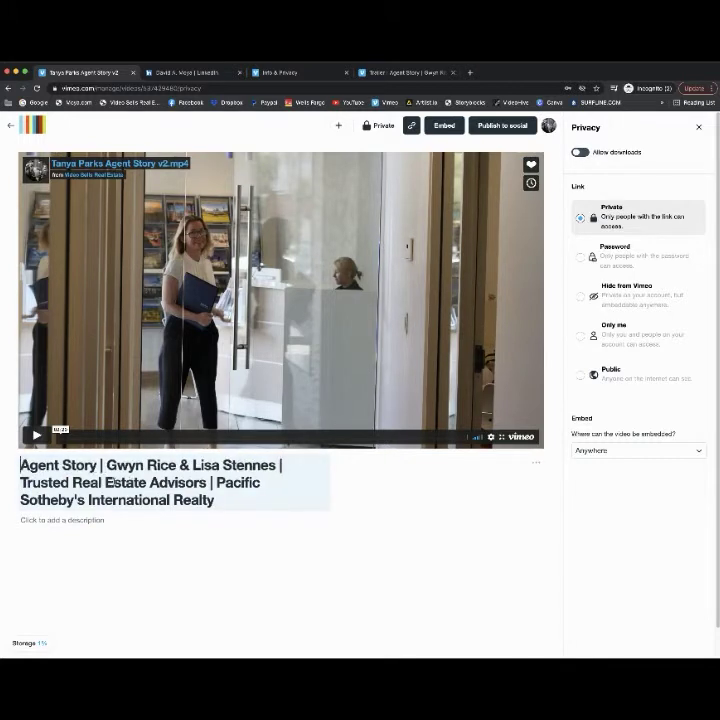
- Replace the original agents' names with the new agent's name and remove 'Trusted Real Estate Advisors'
drag(104, 465, 281, 465)
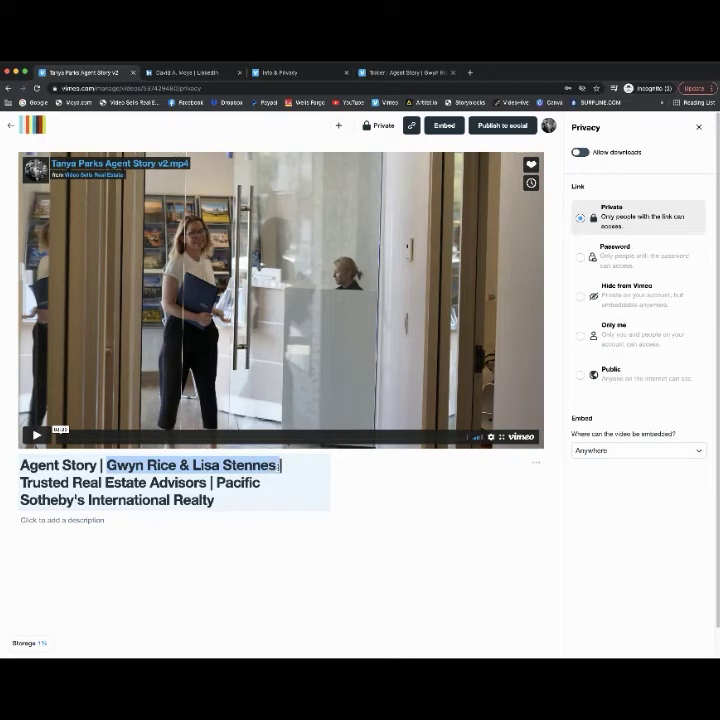
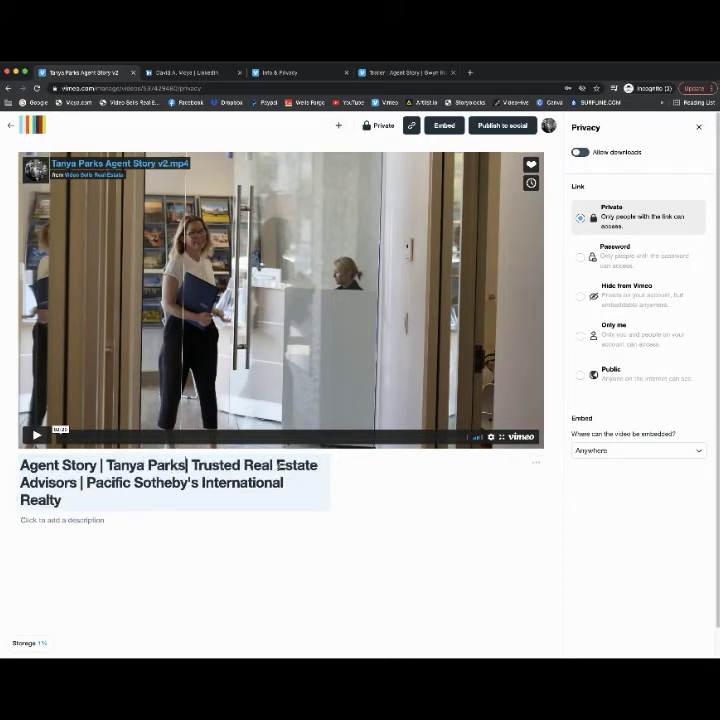
drag(77, 483, 191, 466)
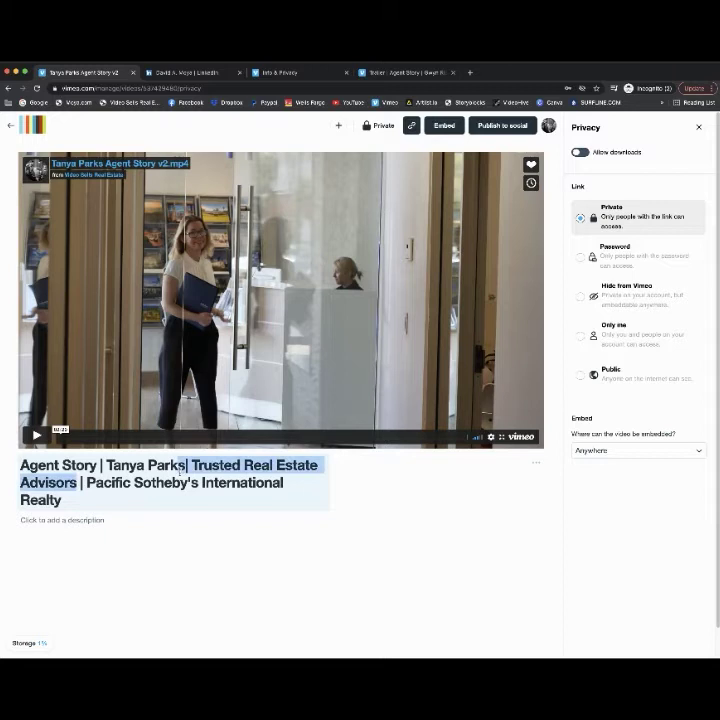
key(BackSpace)
key(BackSpace)
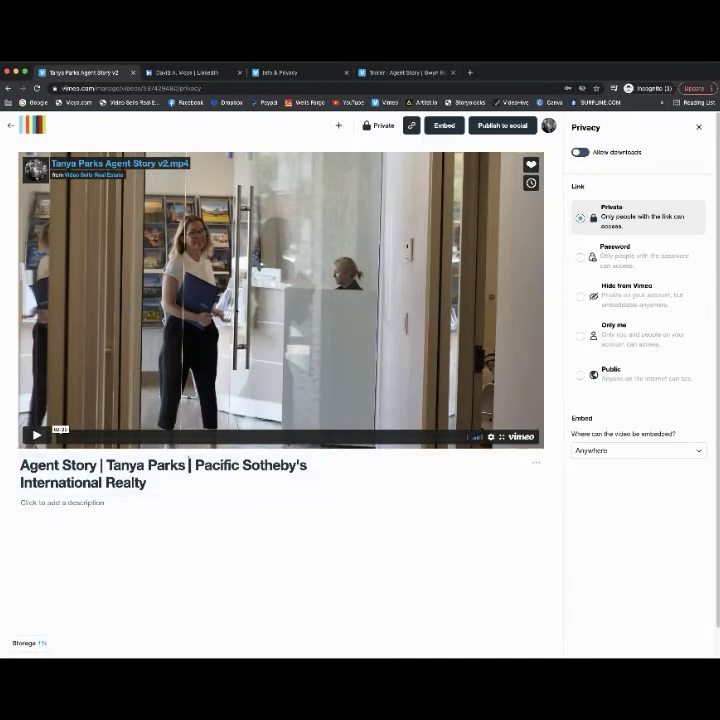
click(405, 72)
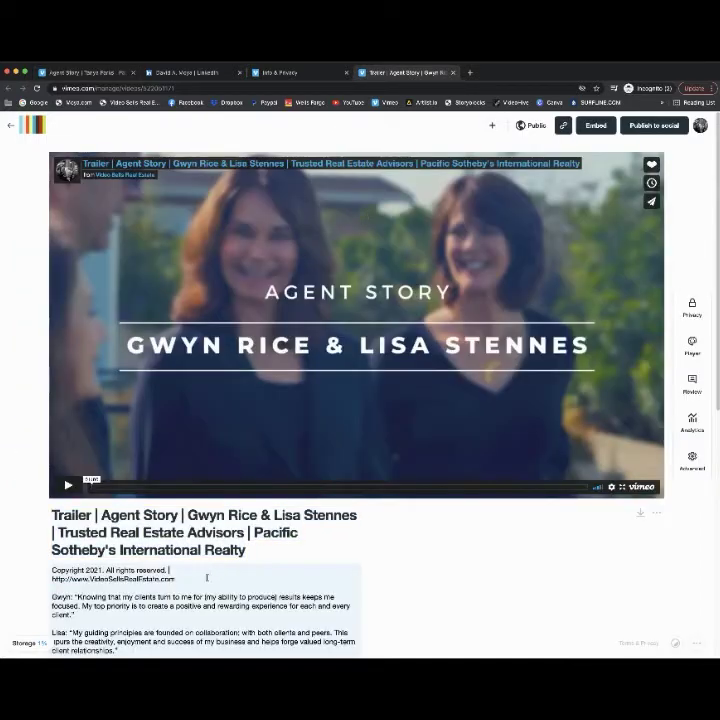
- Copy the trailer's 'Copyright 2021. All rights reserved.' and VideoSellsRealEstate.com lines into the new video's description
drag(207, 578, 42, 567)
key(super+c)
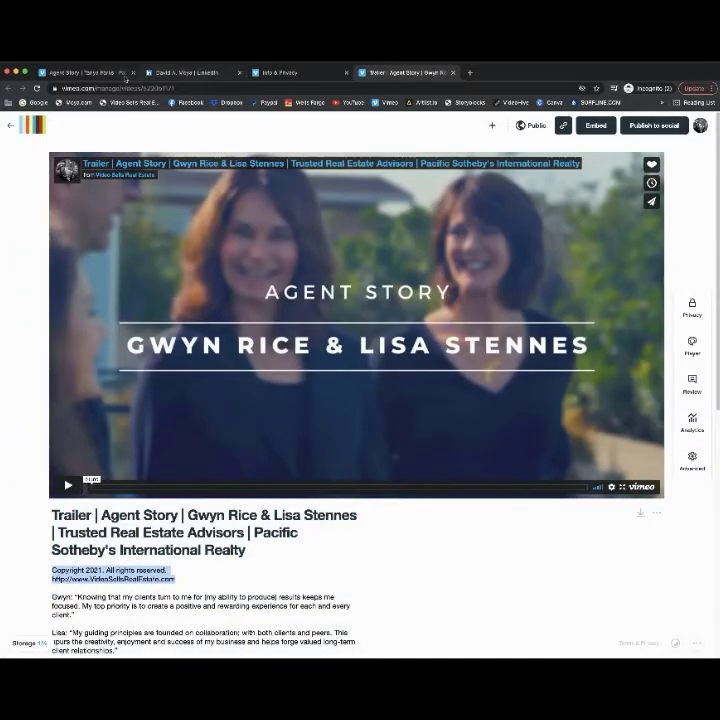
click(125, 74)
click(156, 506)
key(super+v)
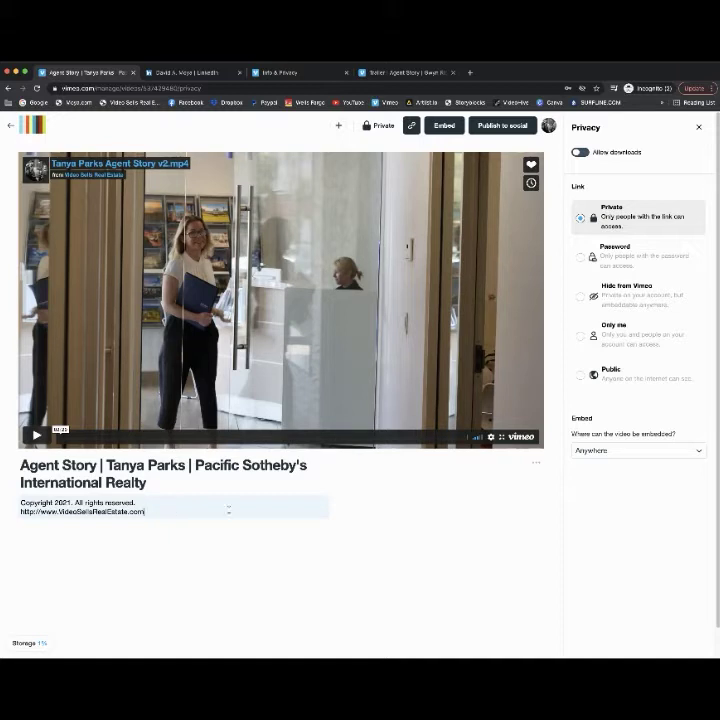
key(super+a)
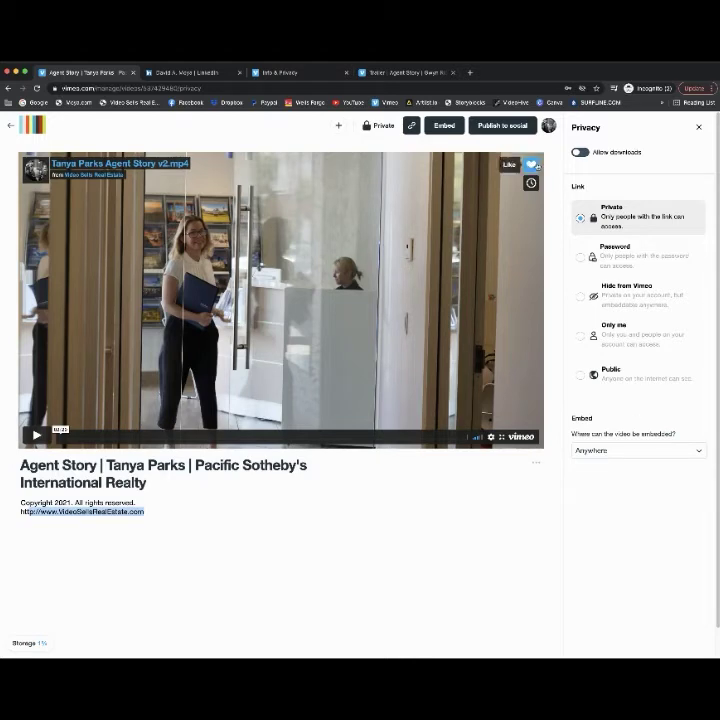
click(699, 127)
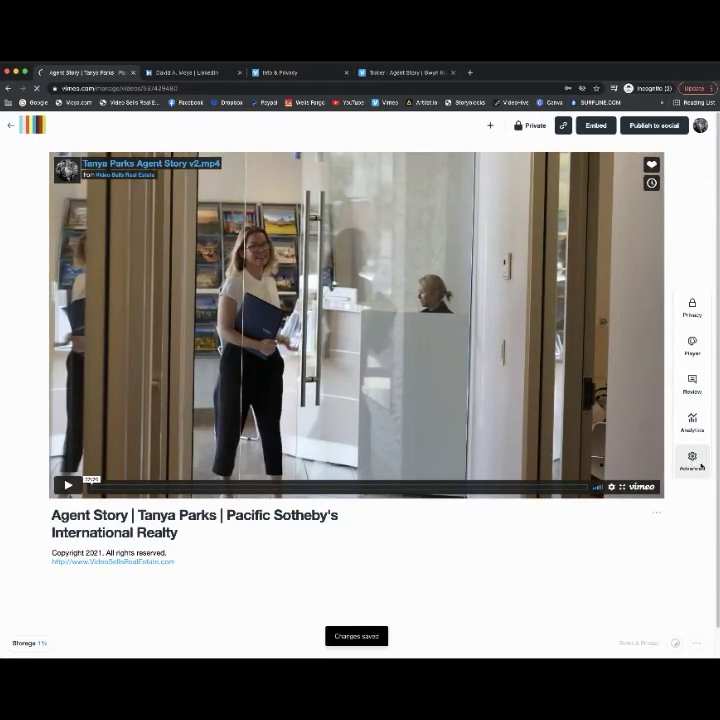
- Open the video's General settings and add two blank lines after the description's website link
click(701, 465)
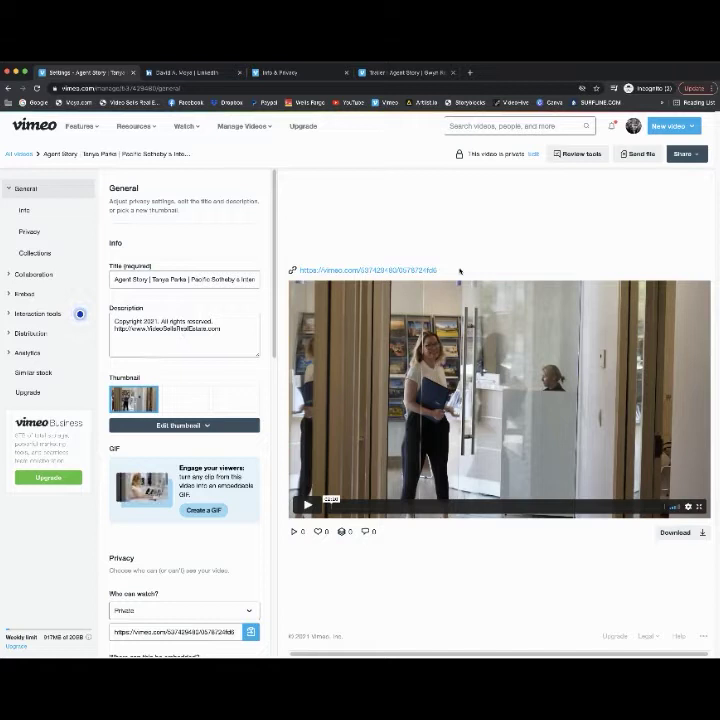
drag(460, 271, 299, 270)
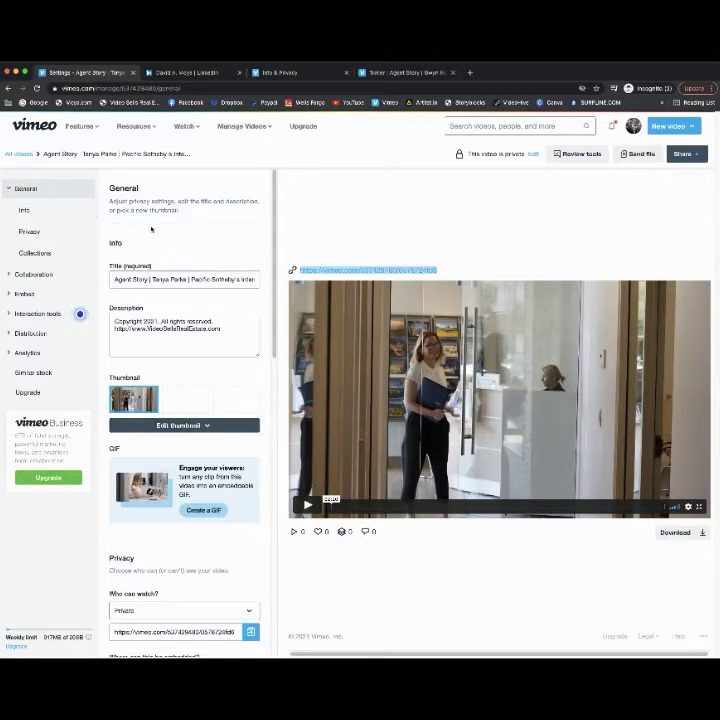
click(199, 279)
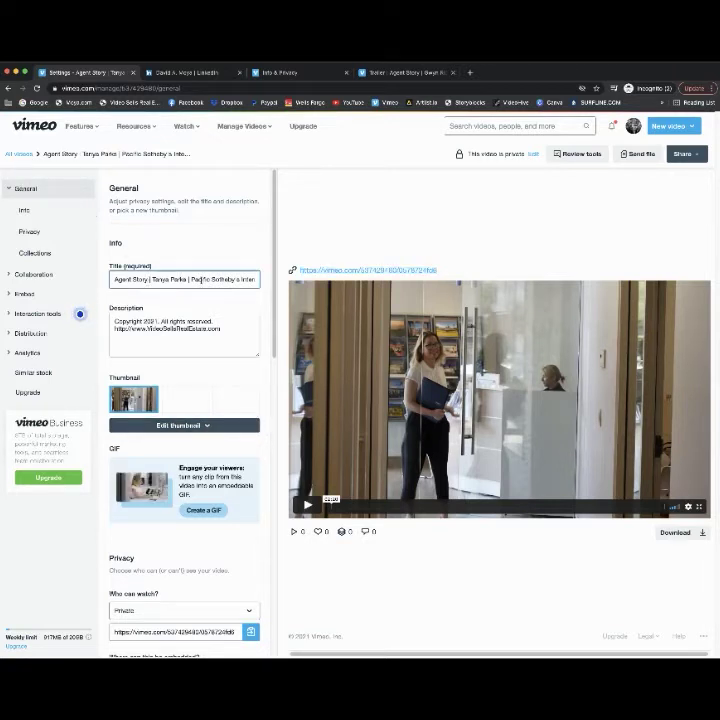
mouse_move(113, 329)
mouse_down()
mouse_move(226, 330)
mouse_move(112, 321)
mouse_up()
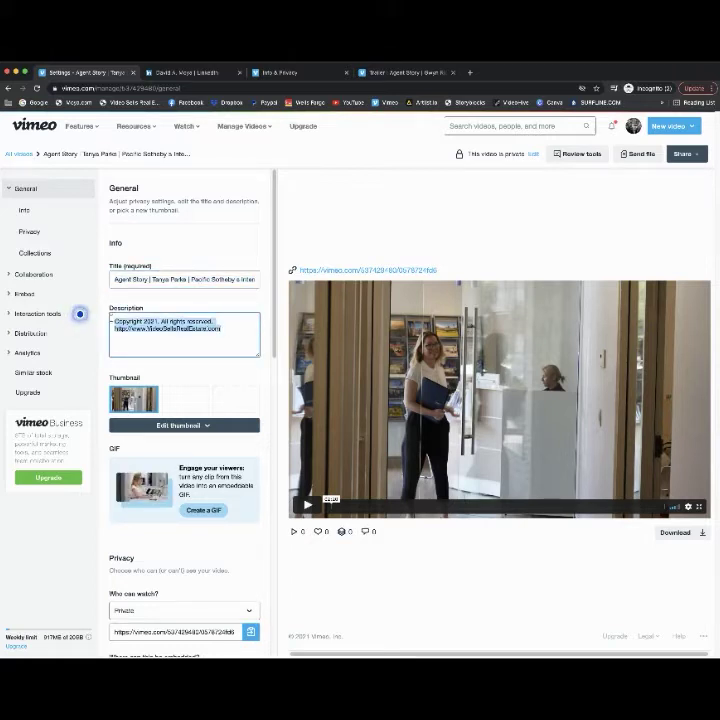
click(230, 330)
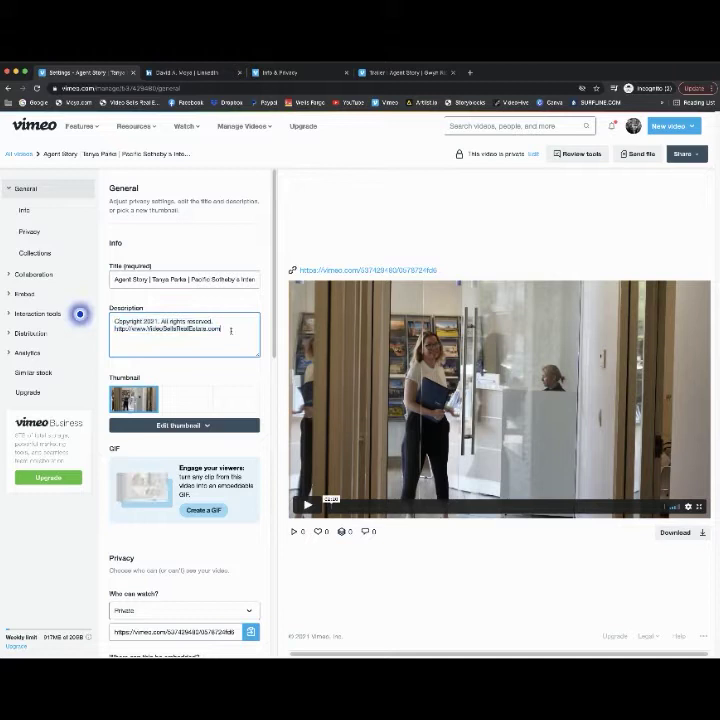
key(Return)
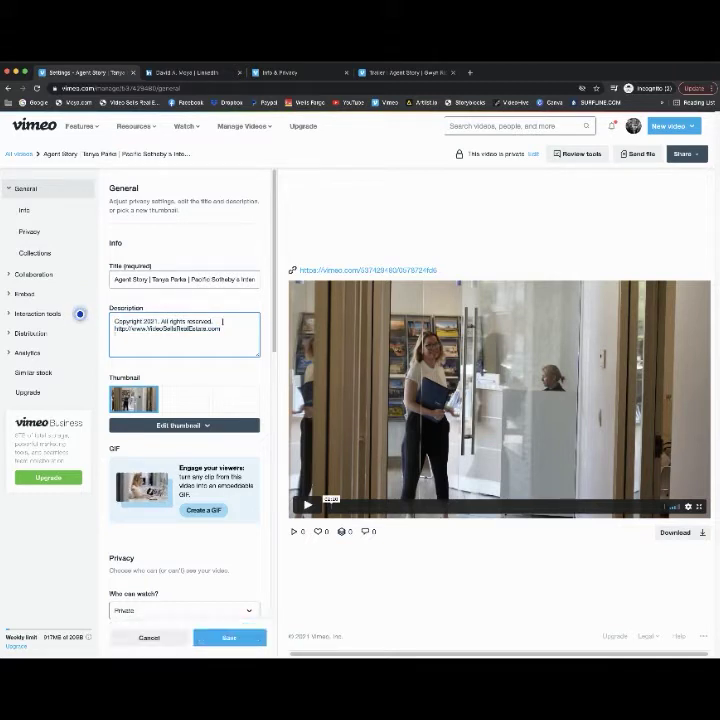
key(Return)
key(Return)
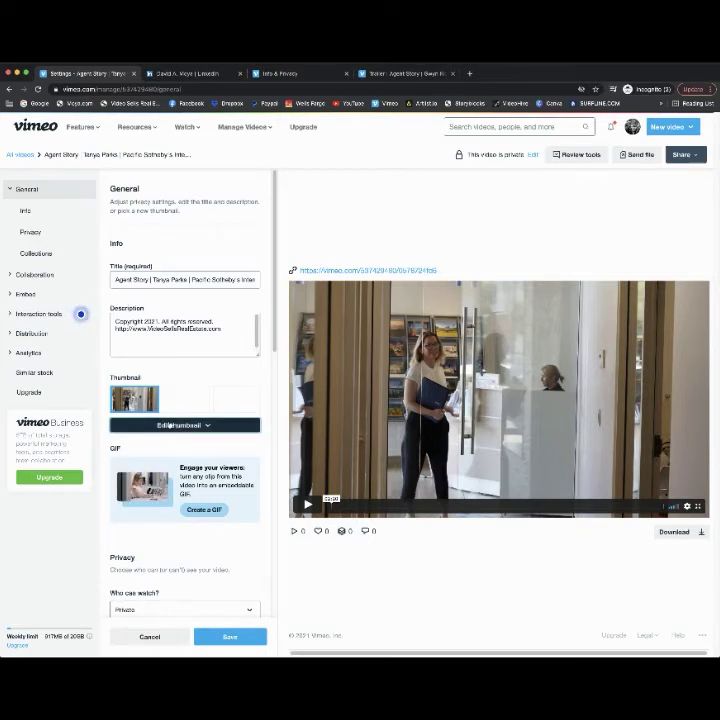
- Generate a new thumbnail showing the Agent Story title card and save the changes
click(171, 425)
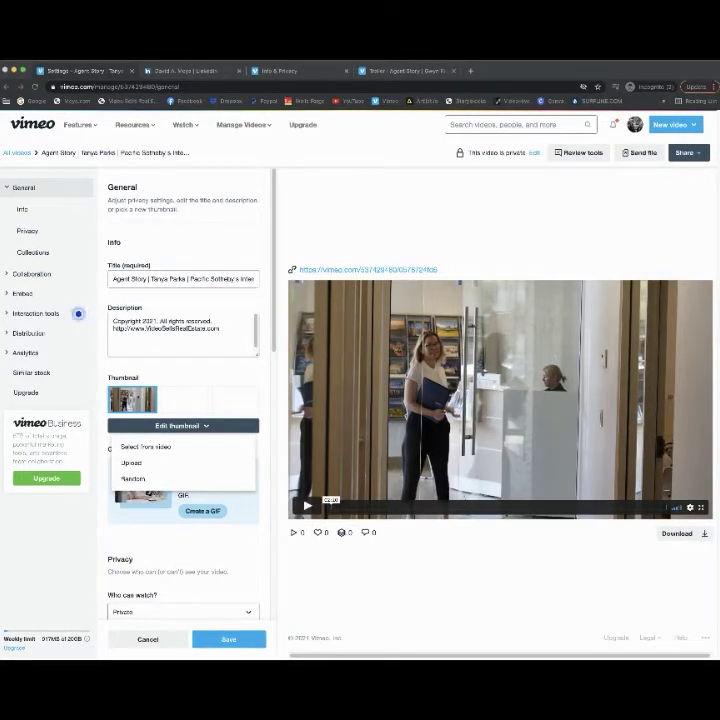
click(133, 478)
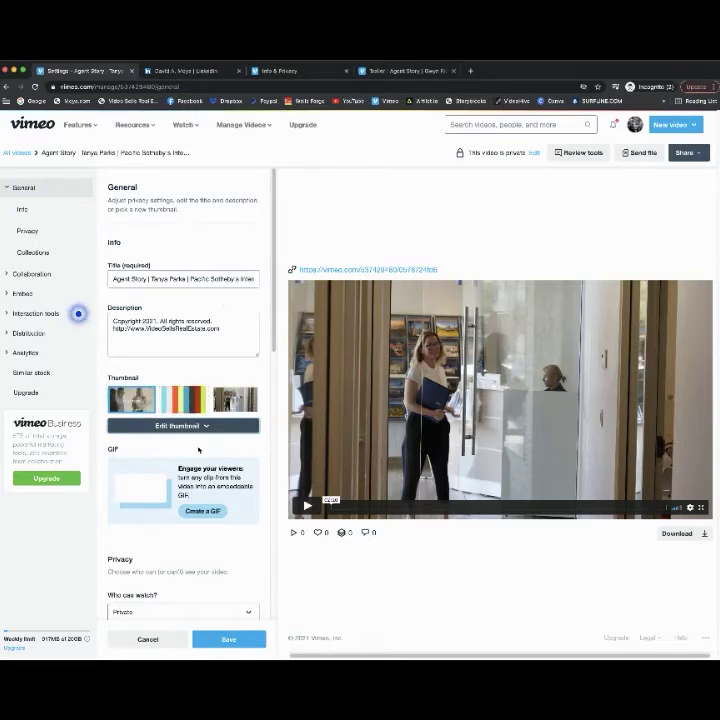
click(238, 641)
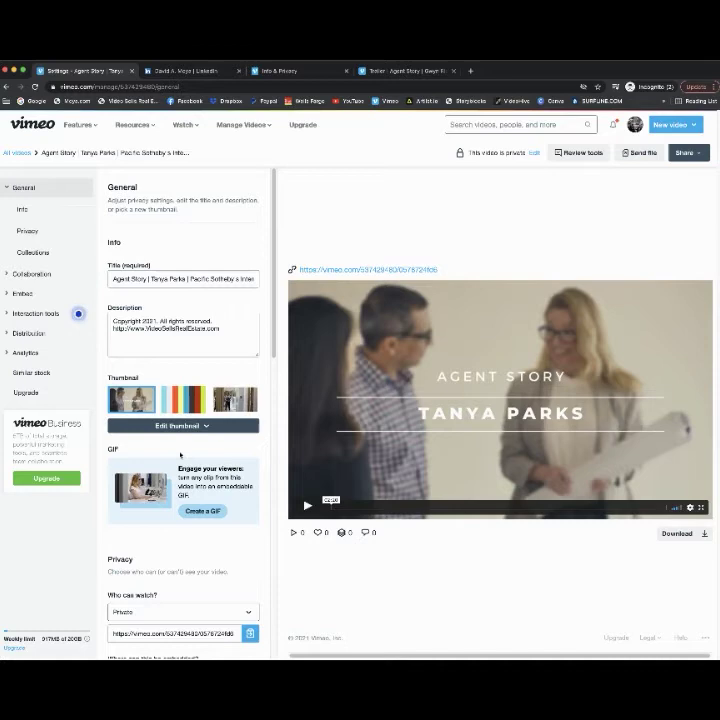
click(195, 513)
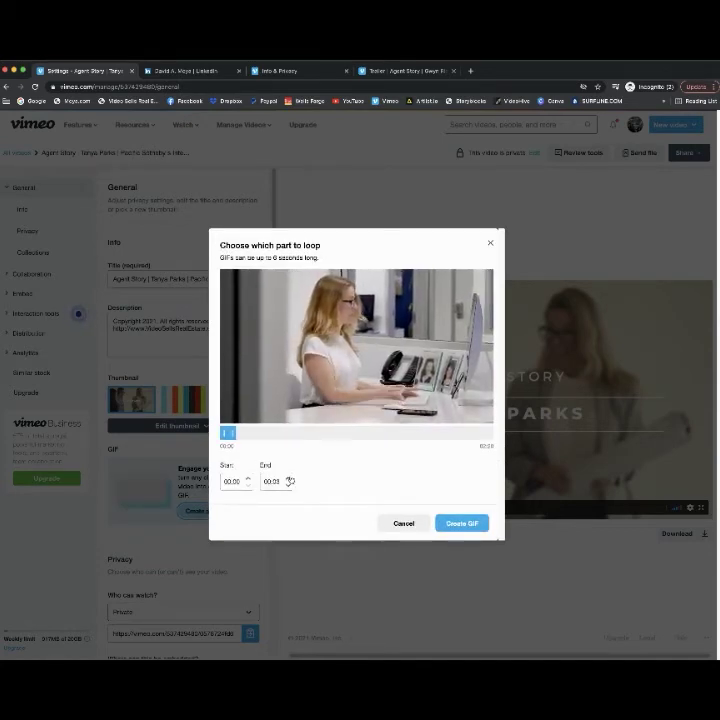
click(290, 479)
click(290, 479)
click(290, 479)
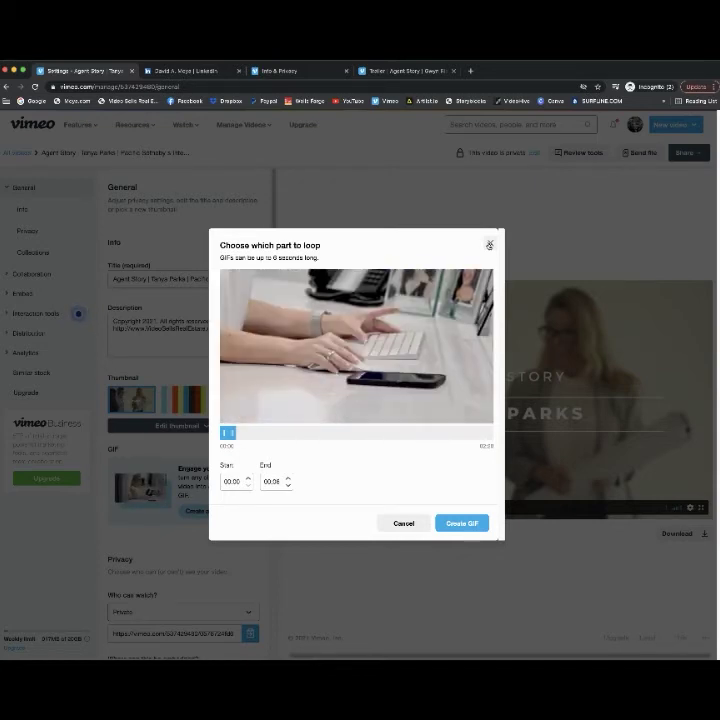
click(489, 244)
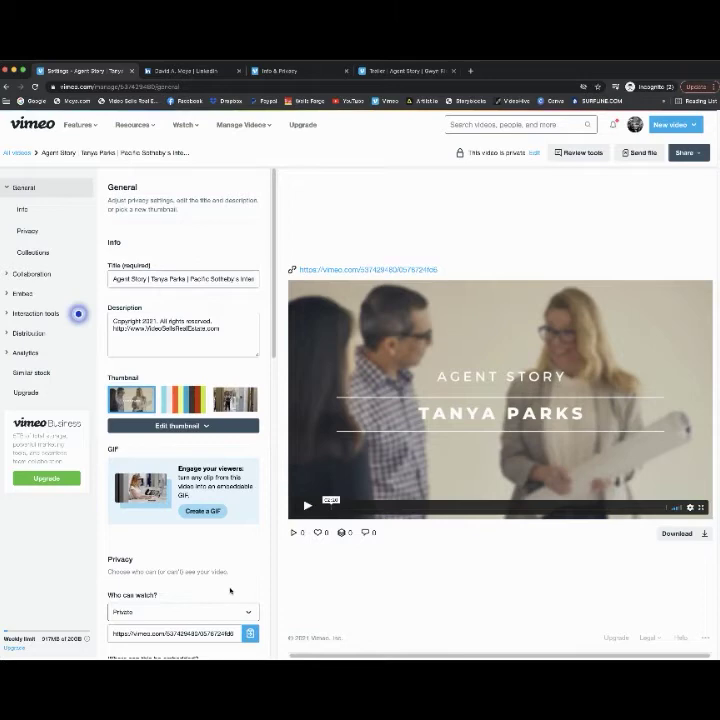
- Tick the Agent Stories showcase for the agent story video and save the change
scroll(230, 591, down, 2)
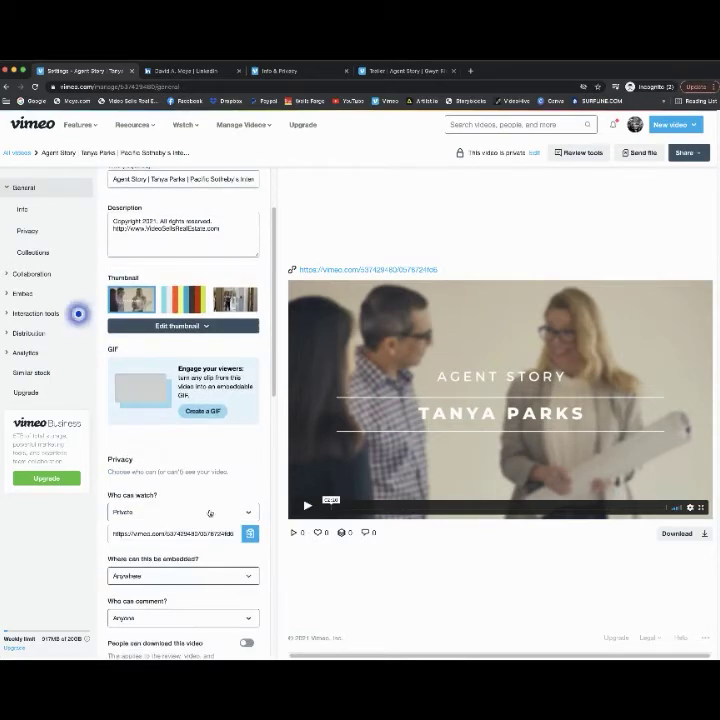
scroll(183, 537, down, 8)
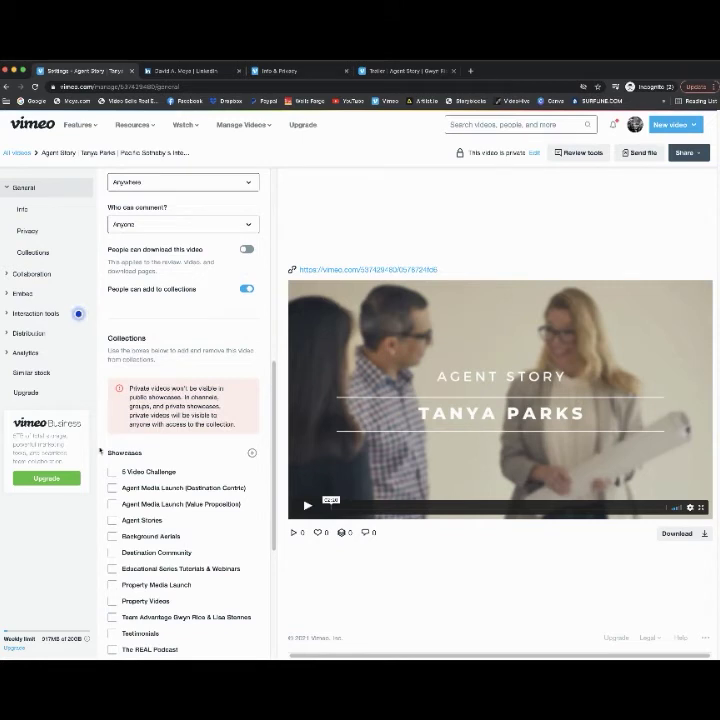
scroll(188, 503, down, 1)
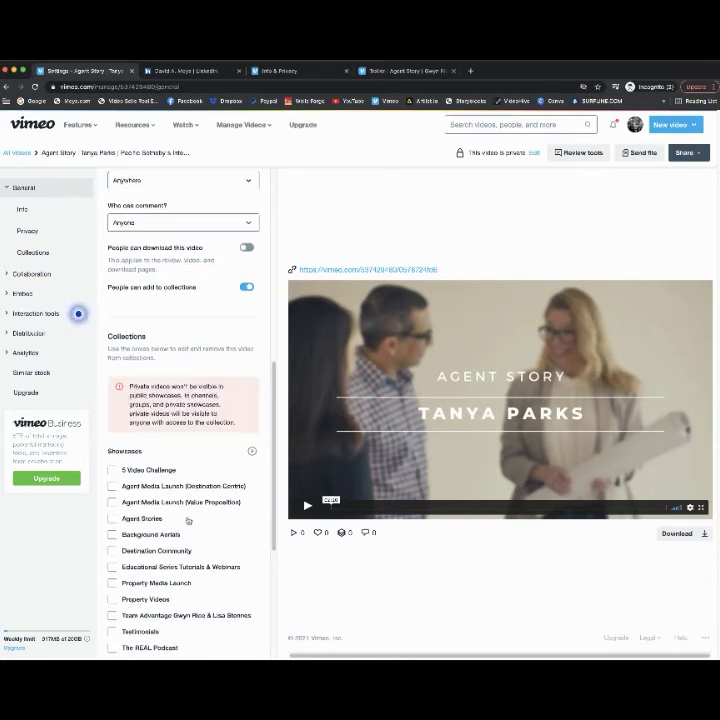
click(117, 519)
scroll(258, 500, down, 6)
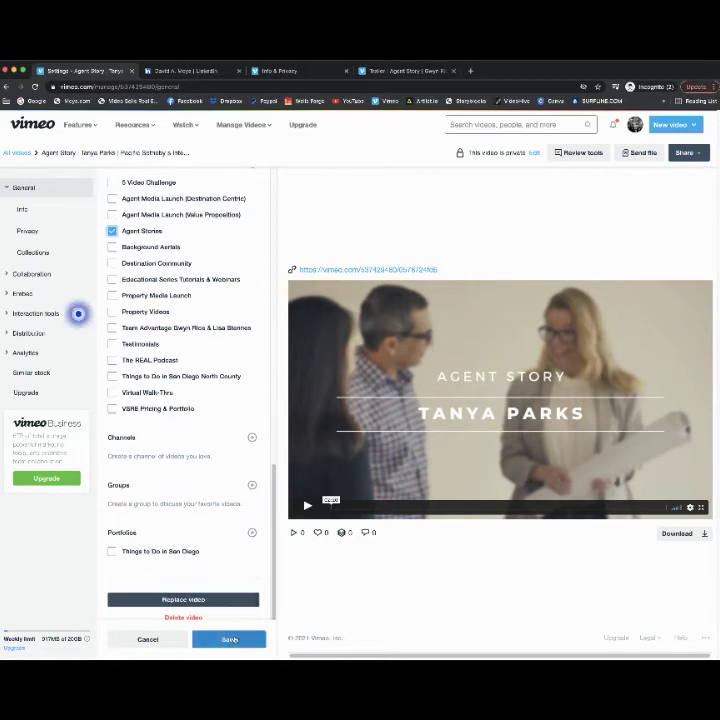
click(233, 641)
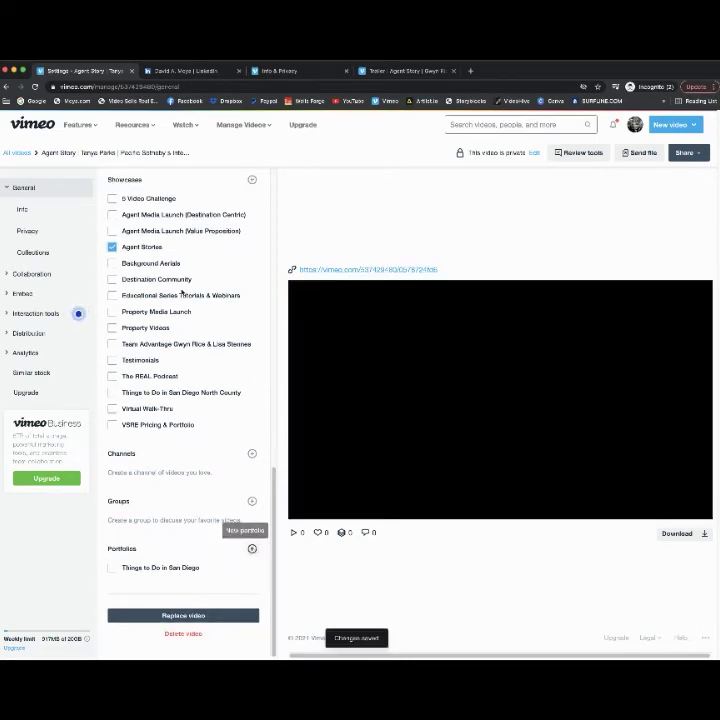
scroll(165, 276, up, 3)
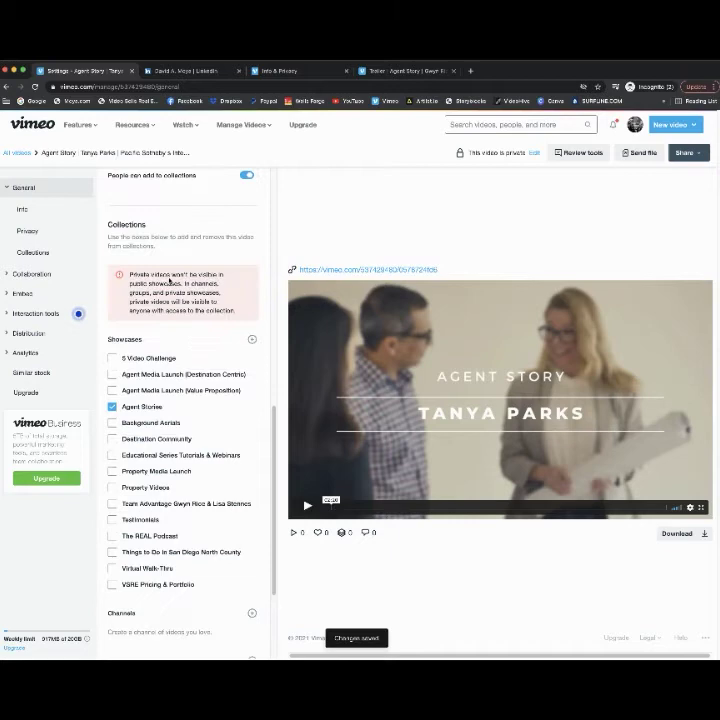
scroll(170, 282, up, 5)
scroll(172, 278, down, 4)
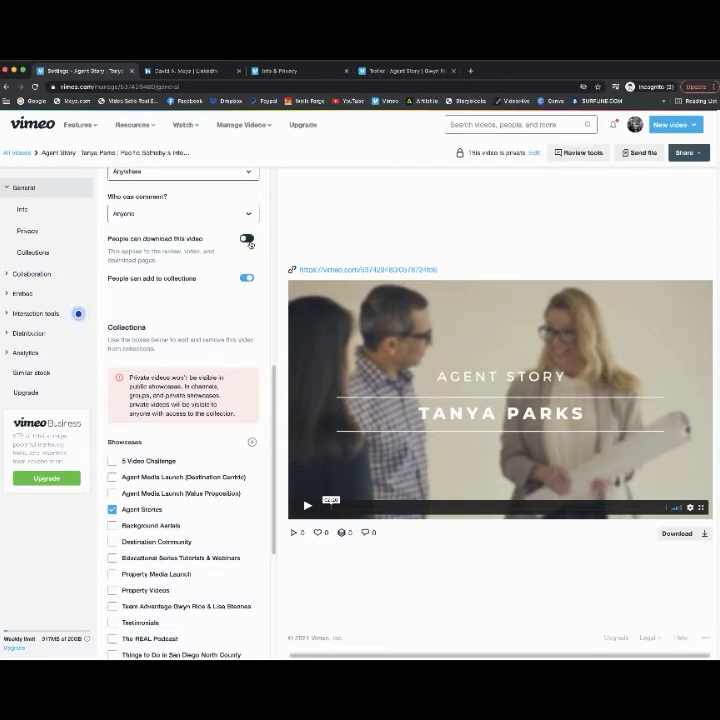
scroll(191, 300, up, 2)
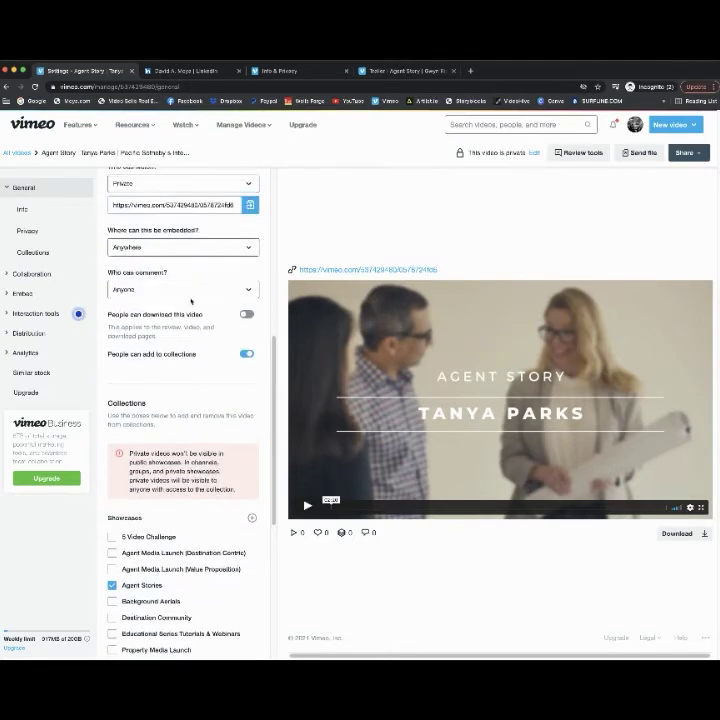
scroll(191, 300, up, 4)
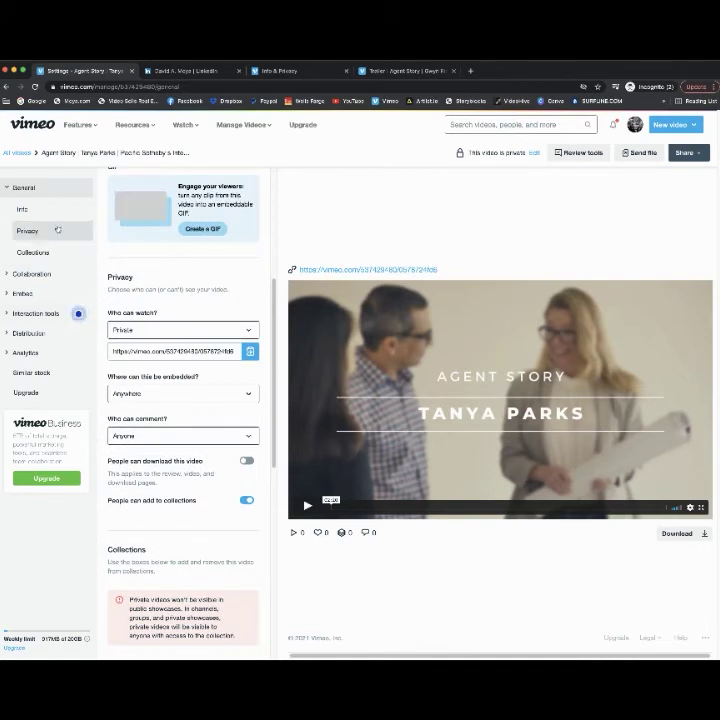
- Step through Info, Privacy and Collections to Collaboration, reviewing Review tools, Versions and History
click(42, 214)
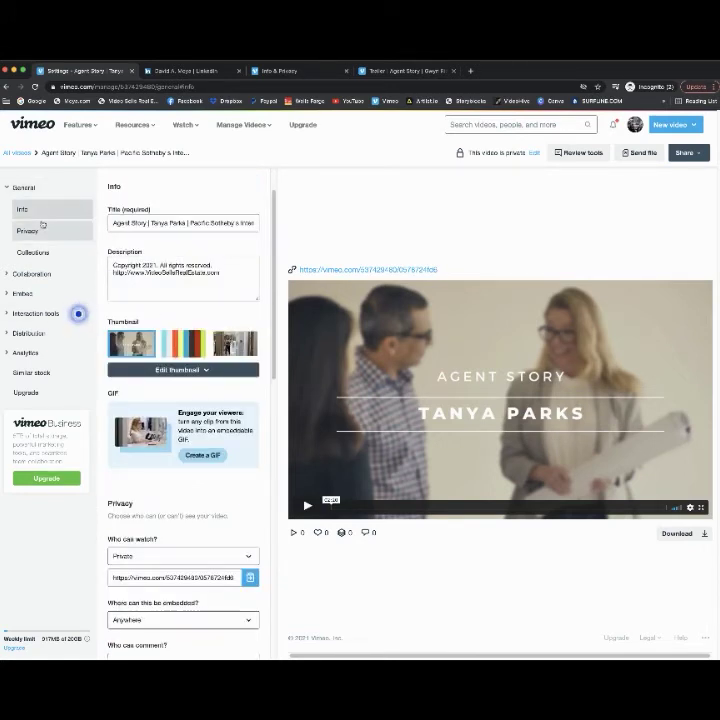
click(42, 232)
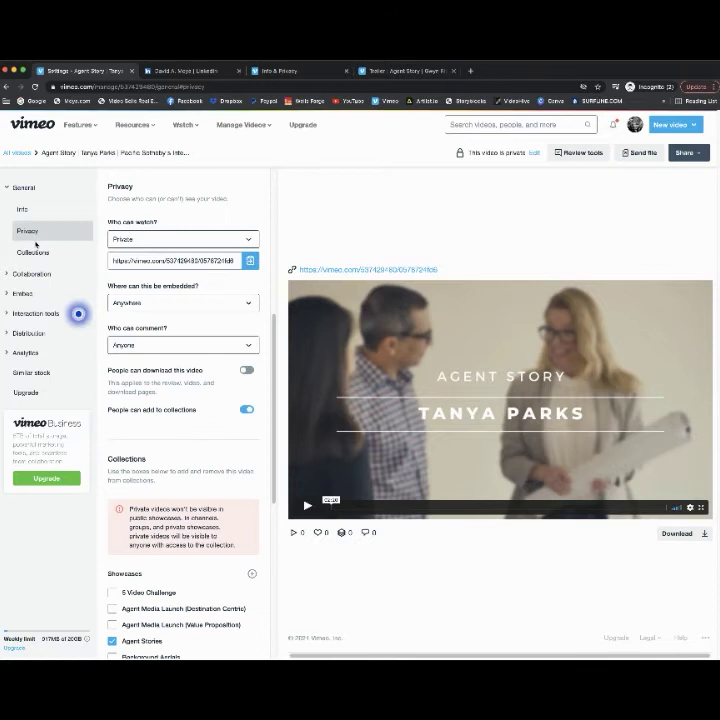
click(45, 252)
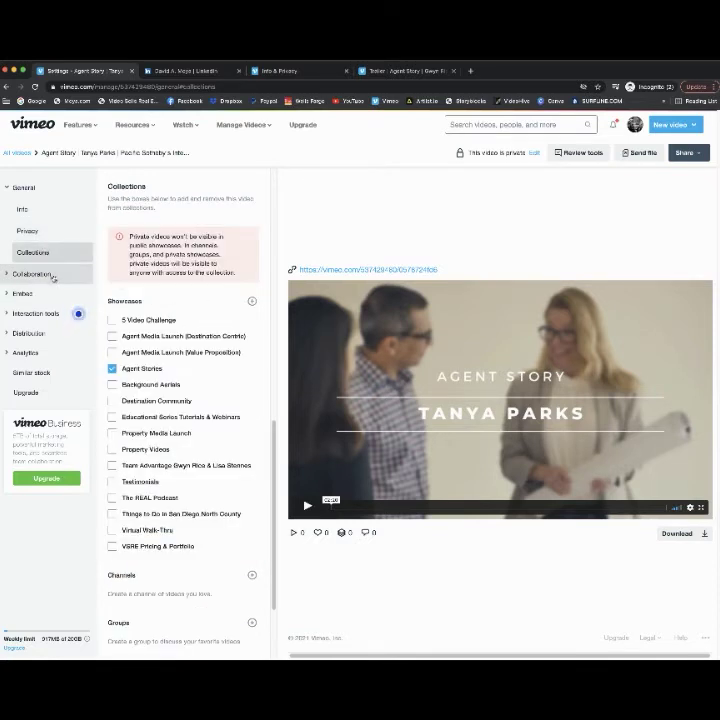
click(52, 275)
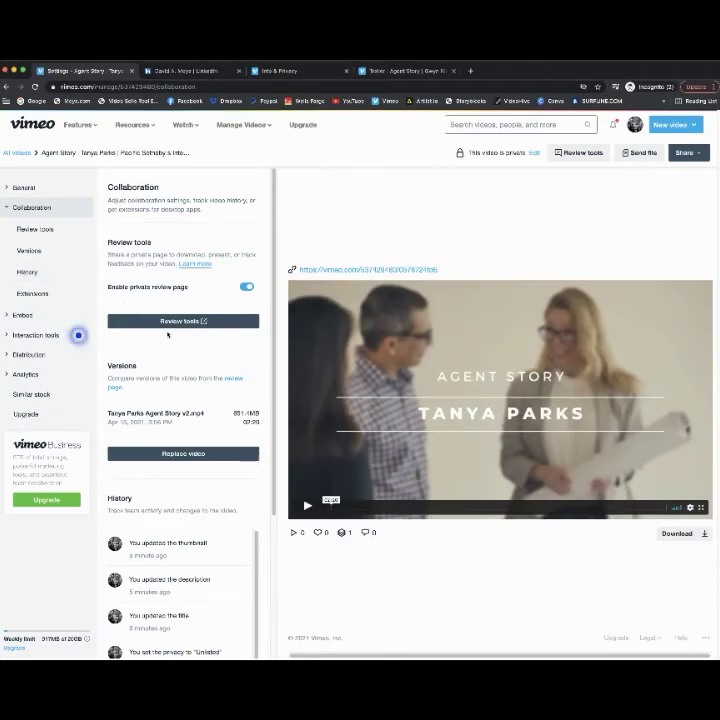
scroll(165, 352, down, 4)
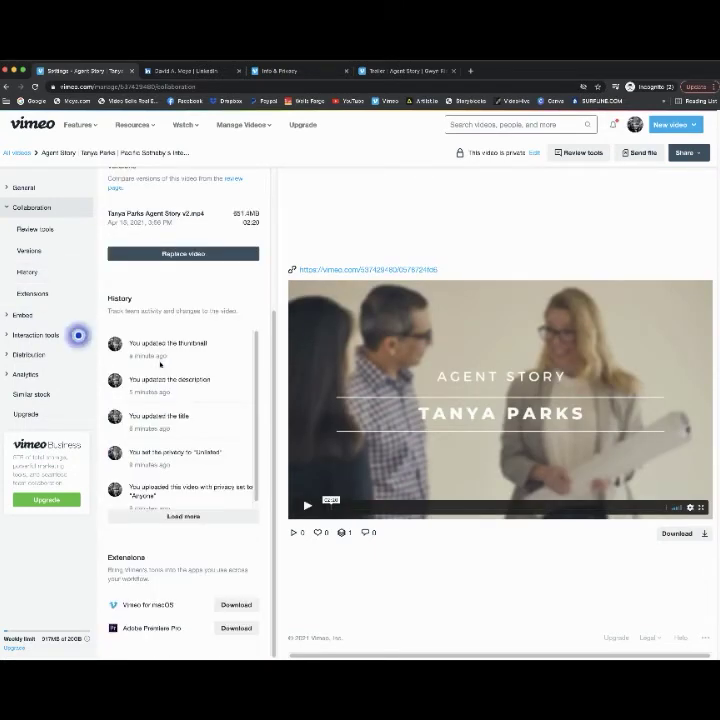
scroll(163, 372, down, 1)
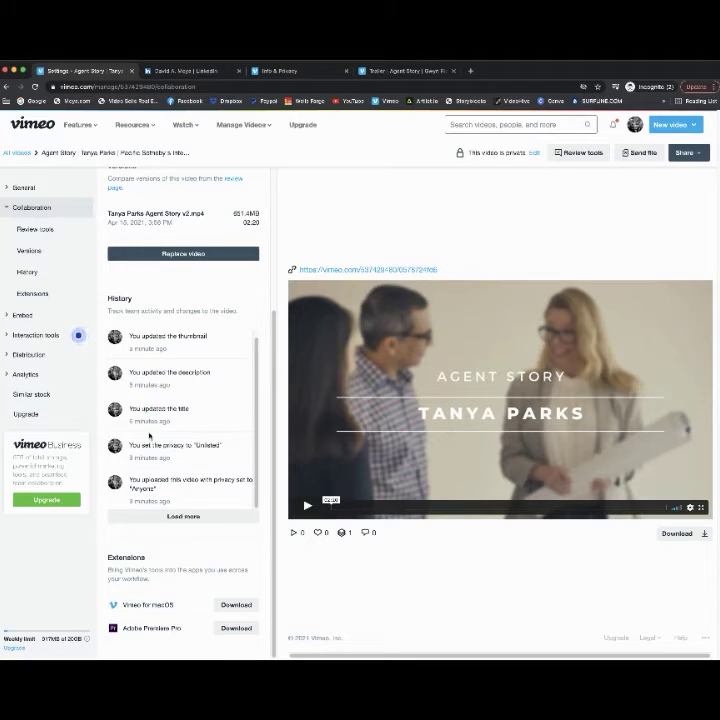
- Show the Embed settings and compare the Email and Web embedding options
click(31, 318)
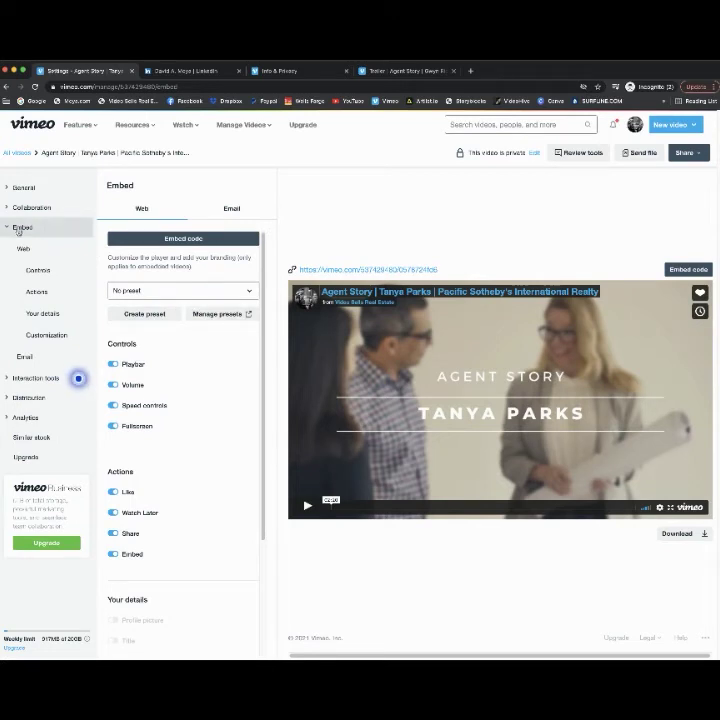
scroll(201, 467, down, 3)
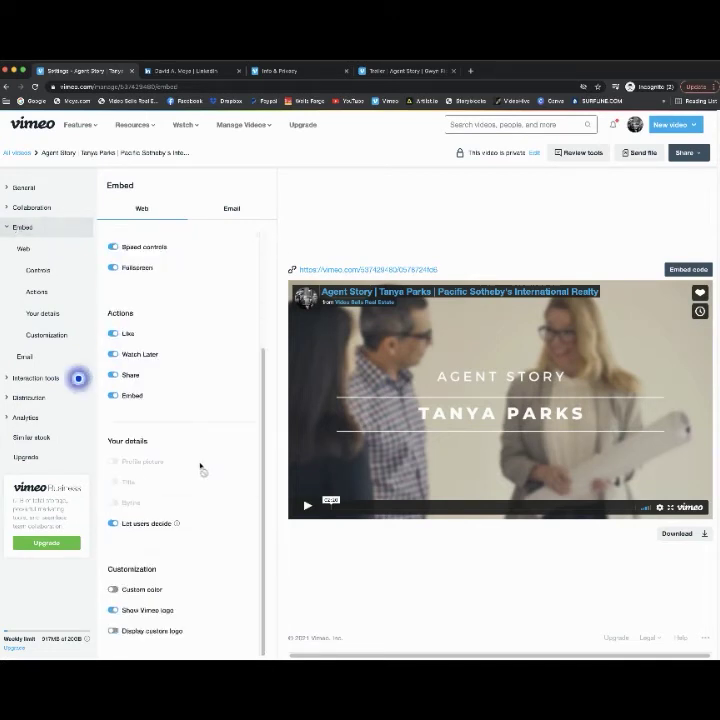
scroll(201, 467, up, 3)
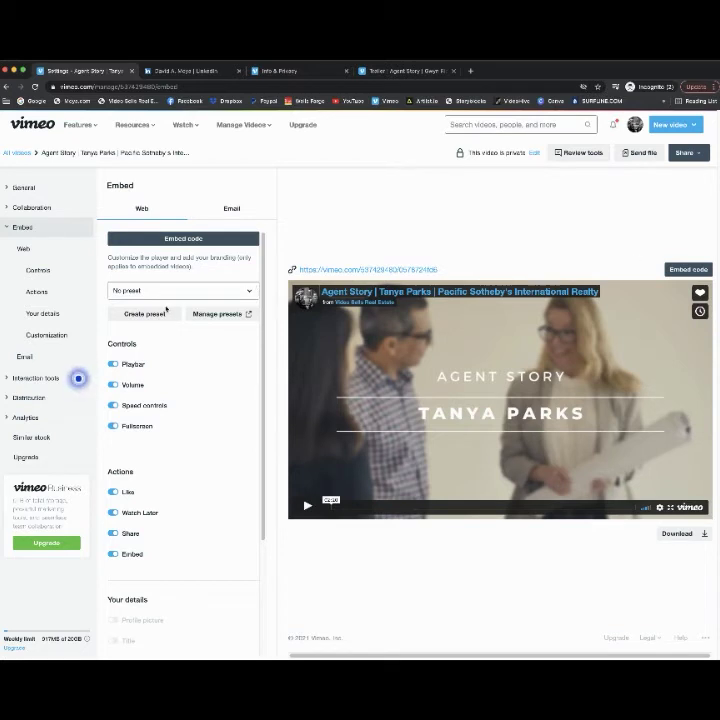
click(240, 217)
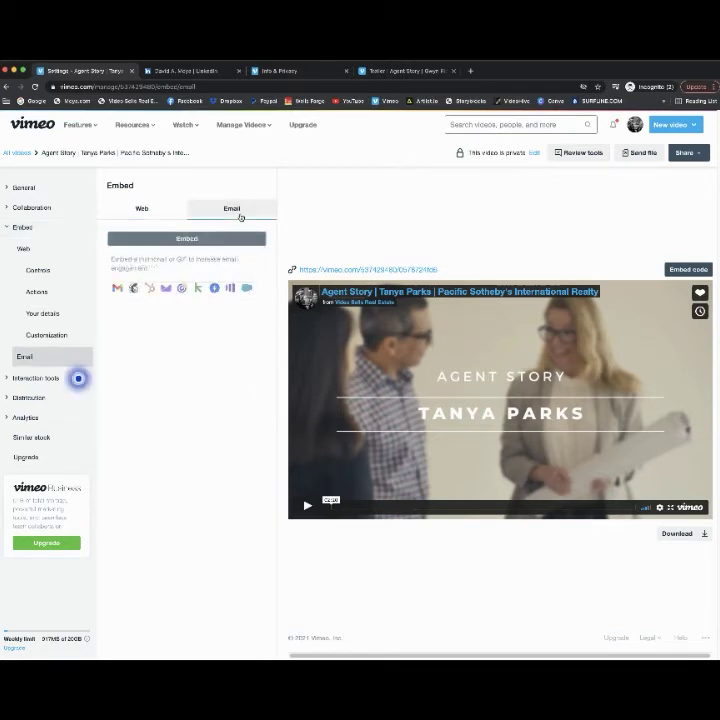
click(163, 211)
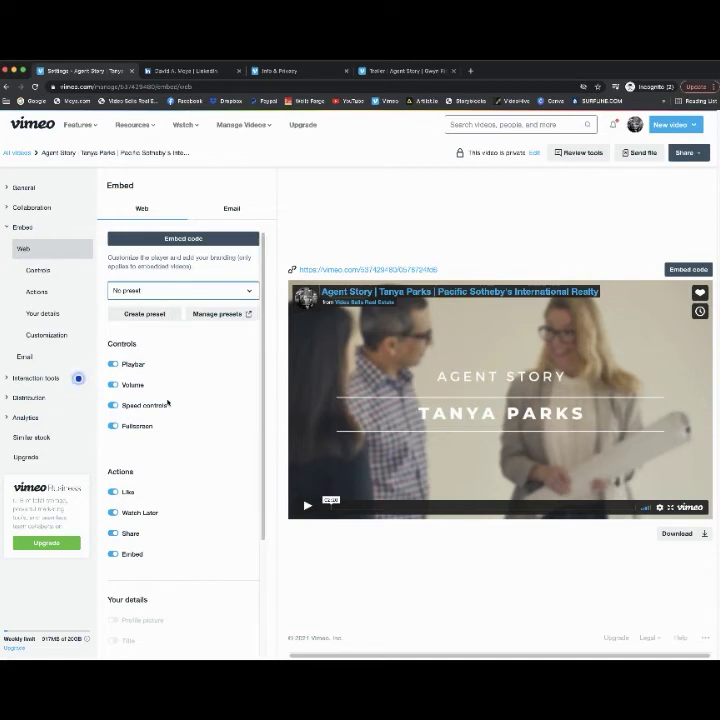
scroll(169, 403, down, 3)
scroll(195, 413, up, 3)
- View and close the embed code, then bring up the Interaction tools settings
click(688, 269)
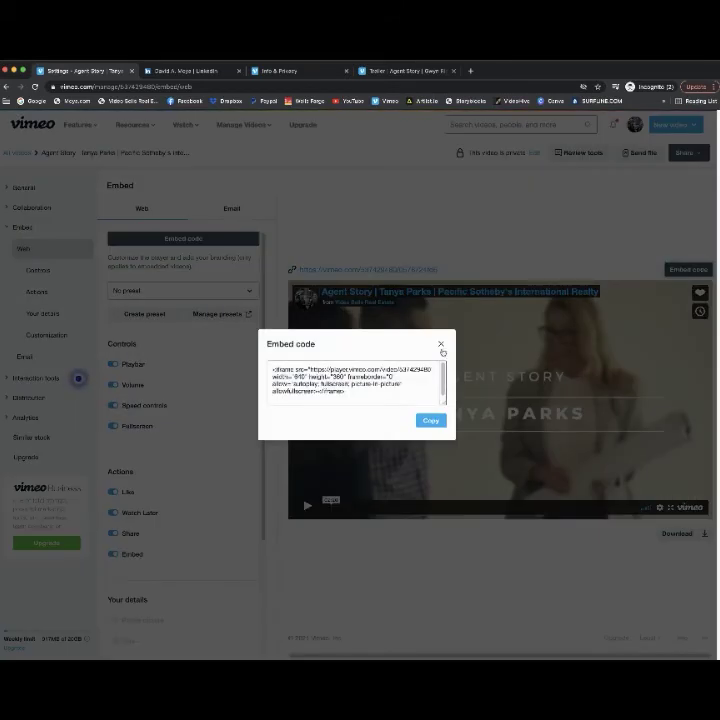
click(441, 346)
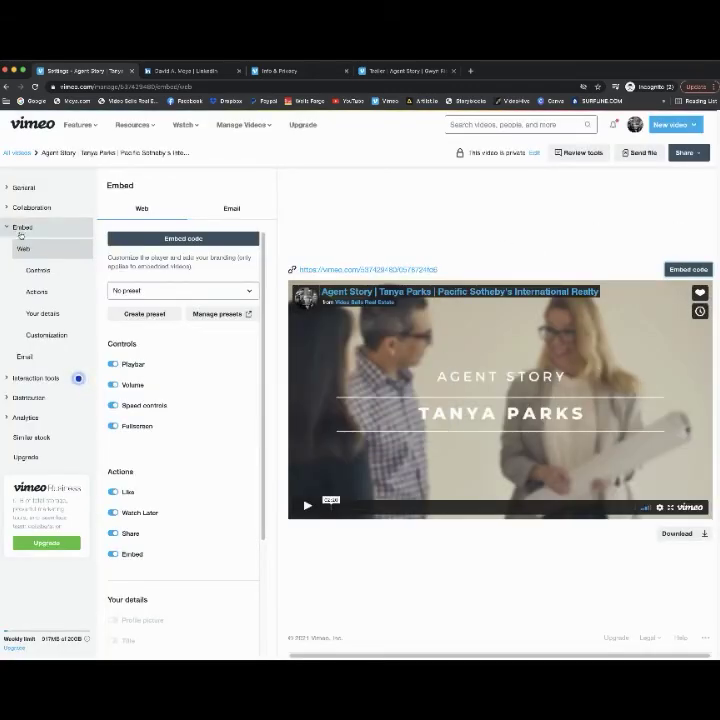
scroll(225, 398, down, 3)
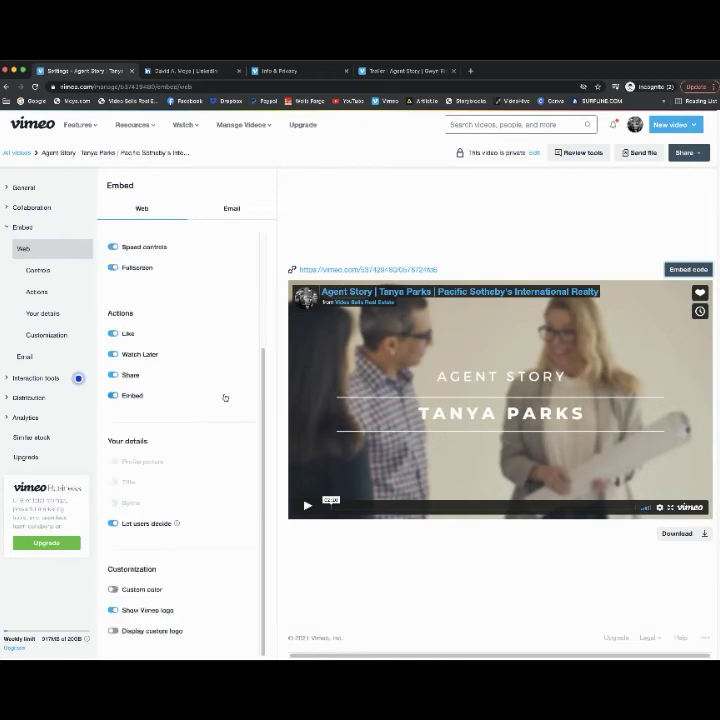
scroll(225, 398, up, 3)
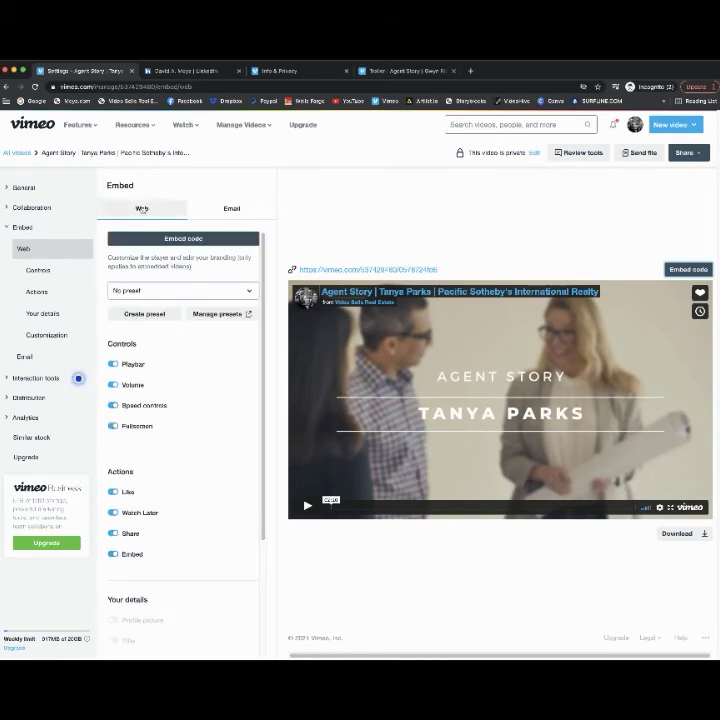
click(30, 378)
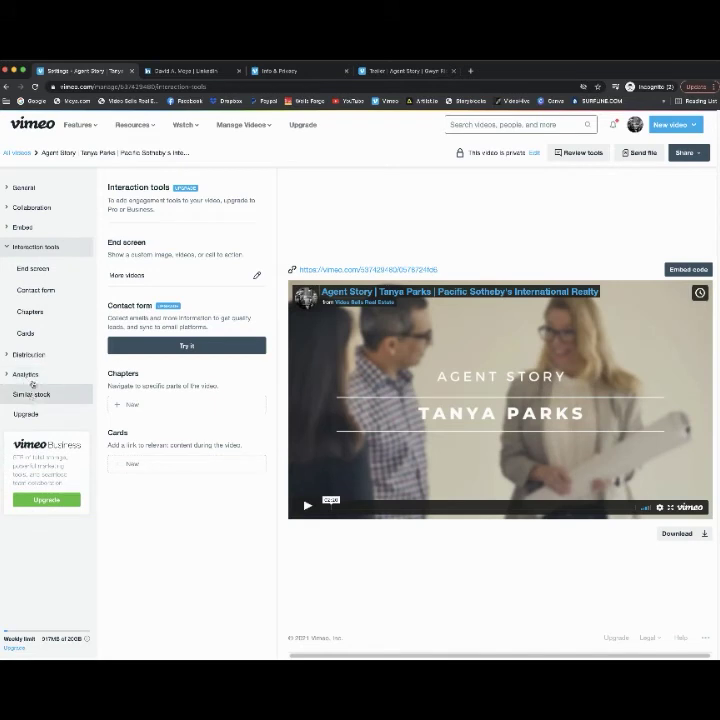
- Show the Distribution settings with social, eCommerce publishing and discovery fields
click(30, 355)
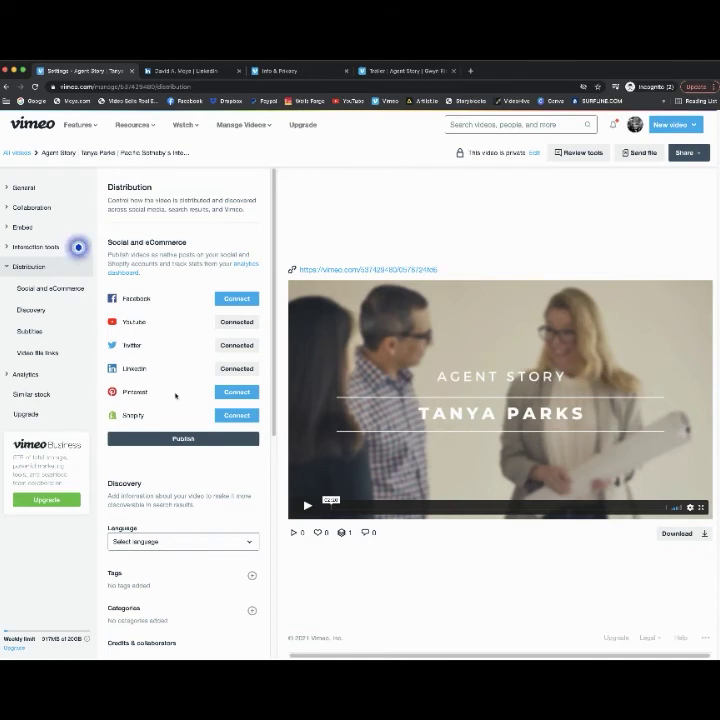
- Paste a comma-separated list of real-estate tags into Tags, add them, and save
scroll(182, 490, down, 1)
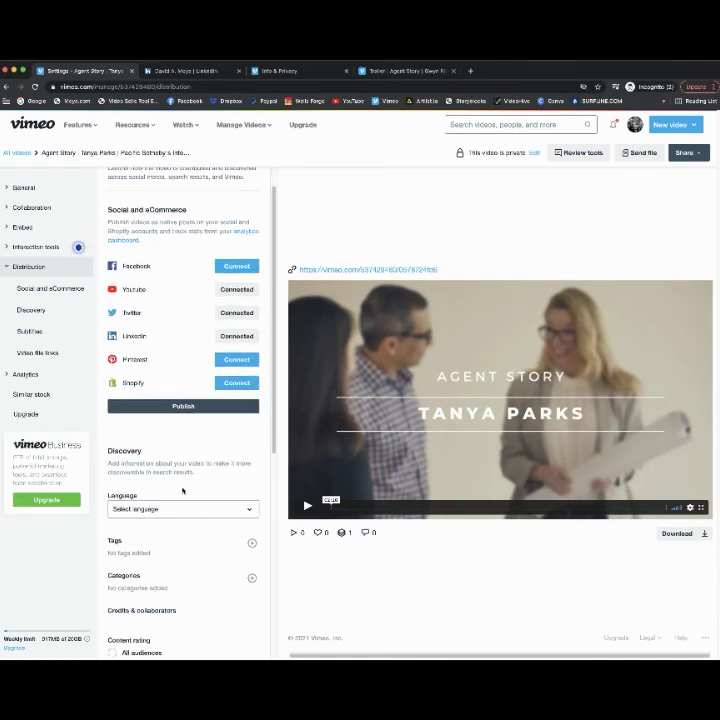
click(252, 543)
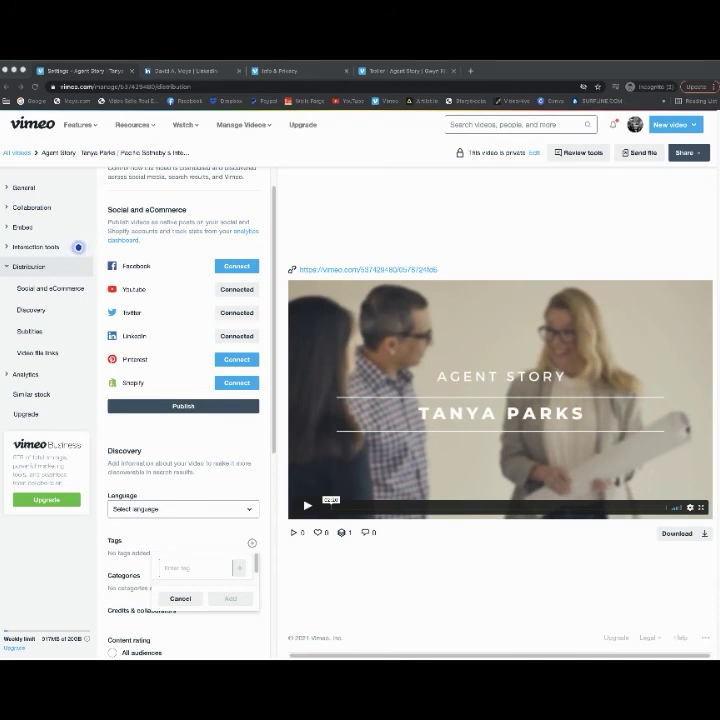
click(204, 566)
key(ctrl+v)
key(Return)
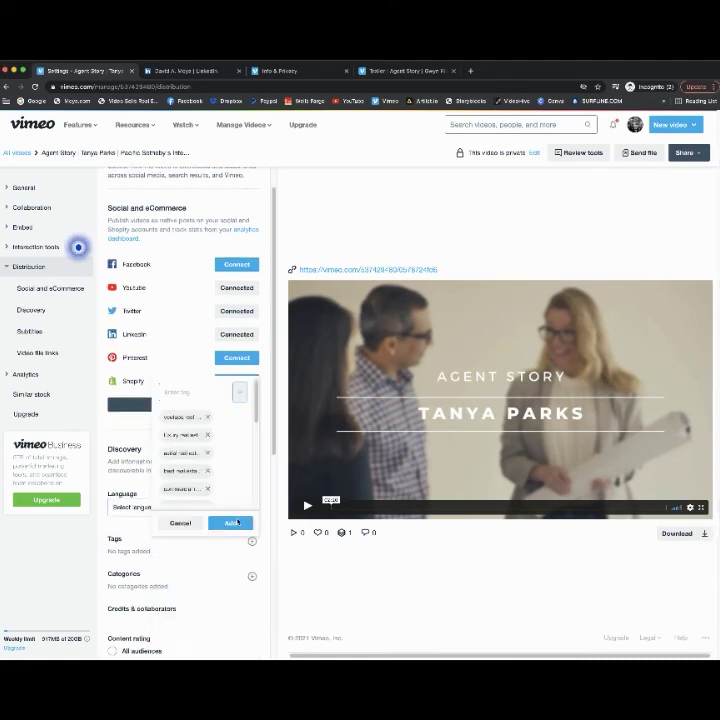
scroll(238, 520, down, 4)
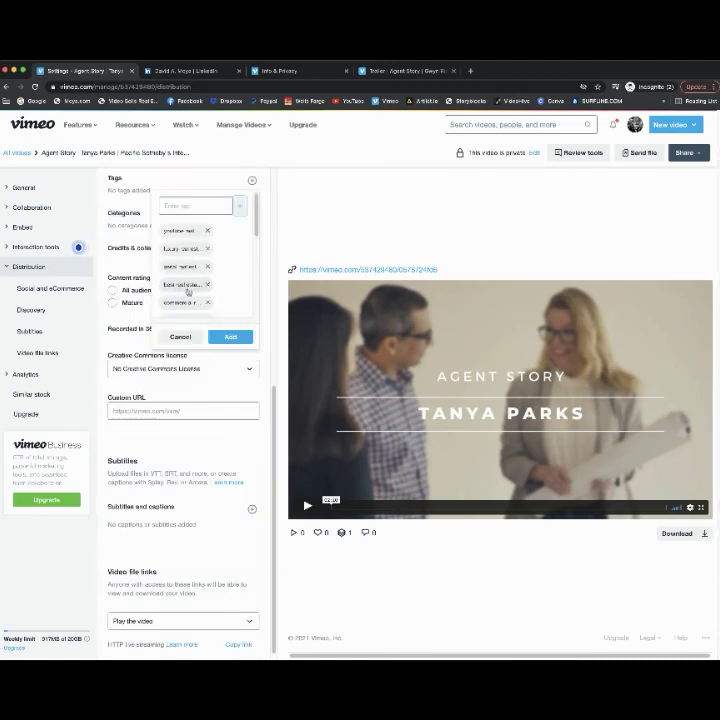
click(226, 339)
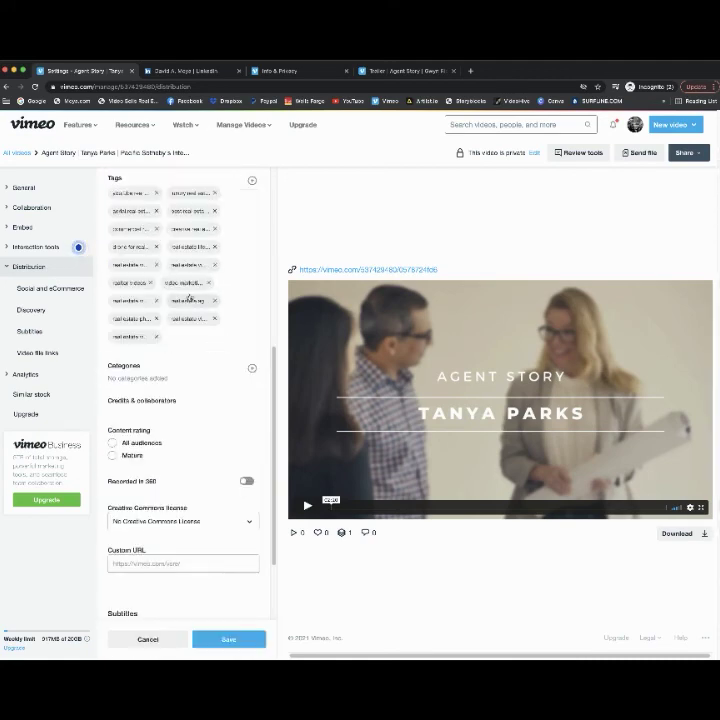
scroll(188, 320, down, 3)
click(228, 638)
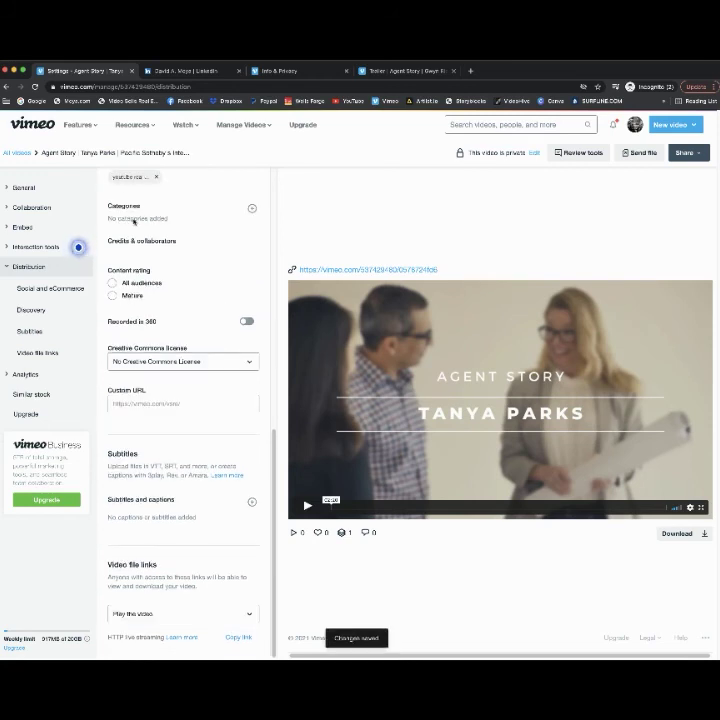
- Change the Custom URL ending to the agent's name under vimeo.com/view/ and save it
scroll(185, 252, up, 3)
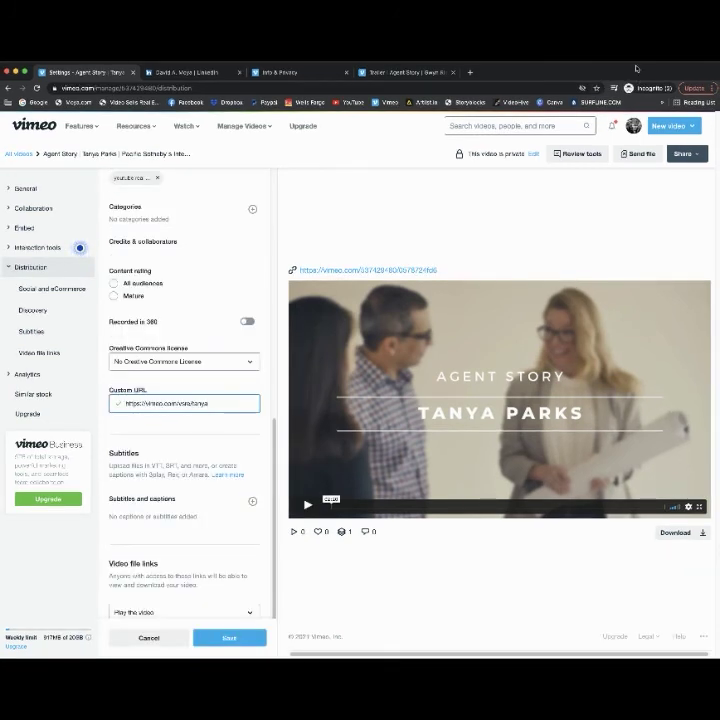
scroll(203, 378, down, 1)
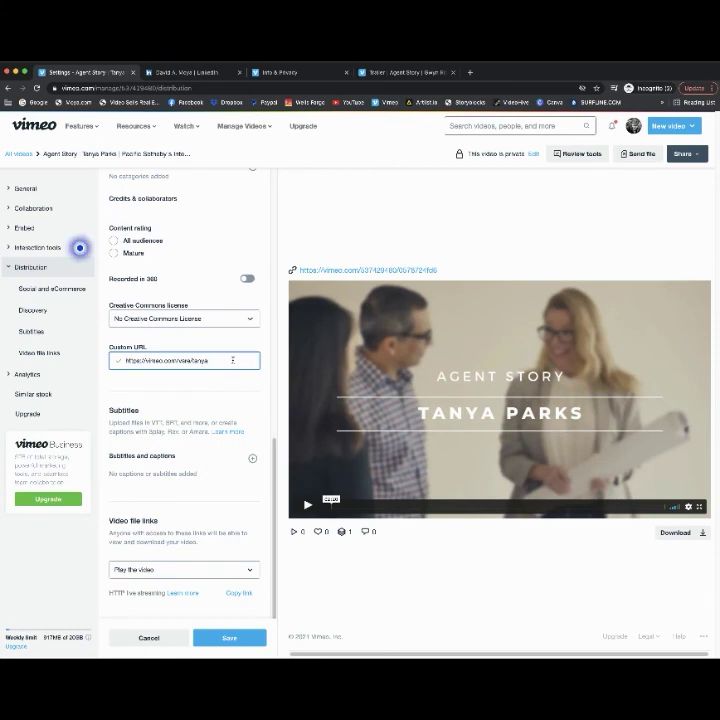
key(BackSpace)
key(BackSpace)
key(BackSpace)
key(BackSpace)
key(BackSpace)
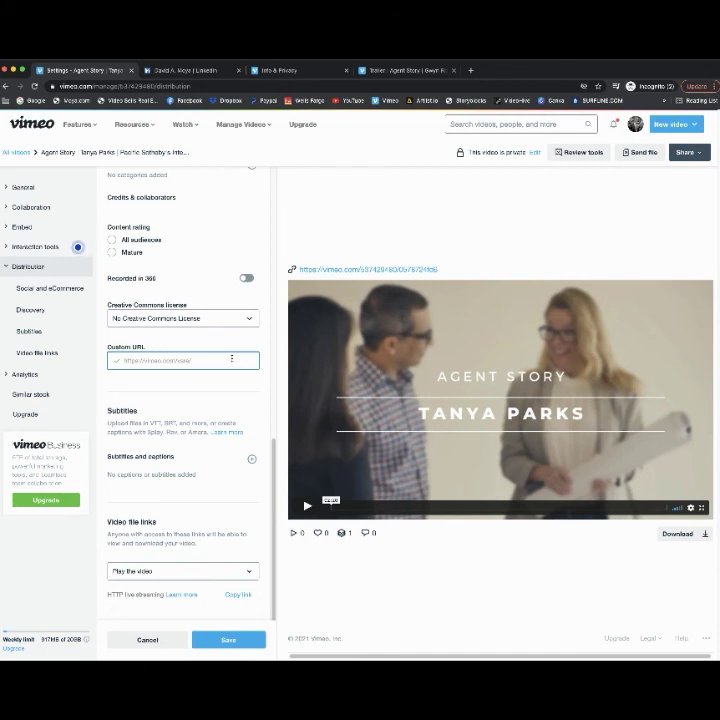
text(ya)
key(BackSpace)
text(f)
key(BackSpace)
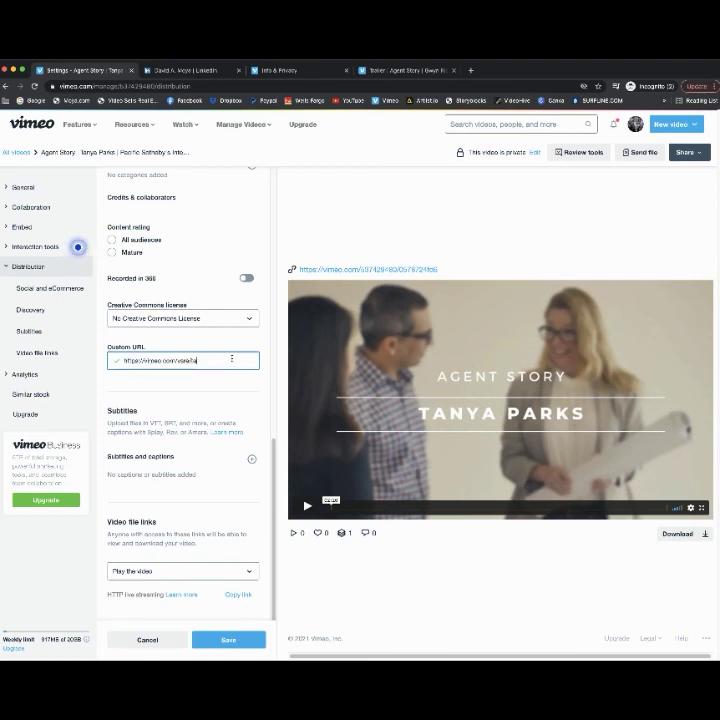
click(78, 246)
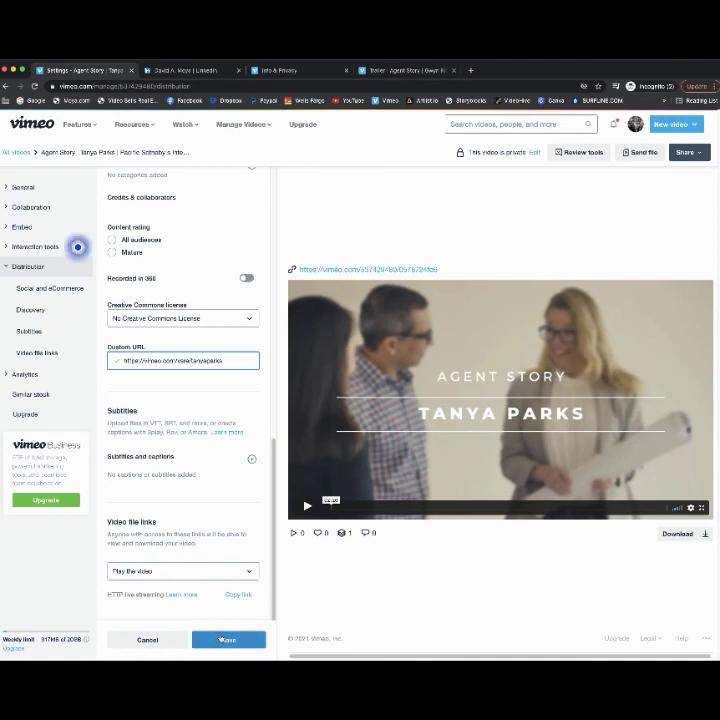
click(218, 640)
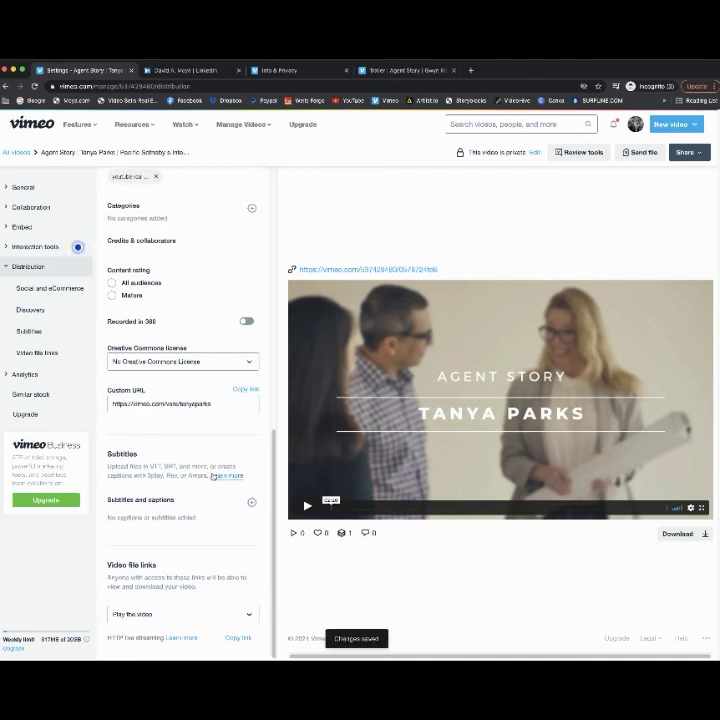
drag(276, 503, 259, 287)
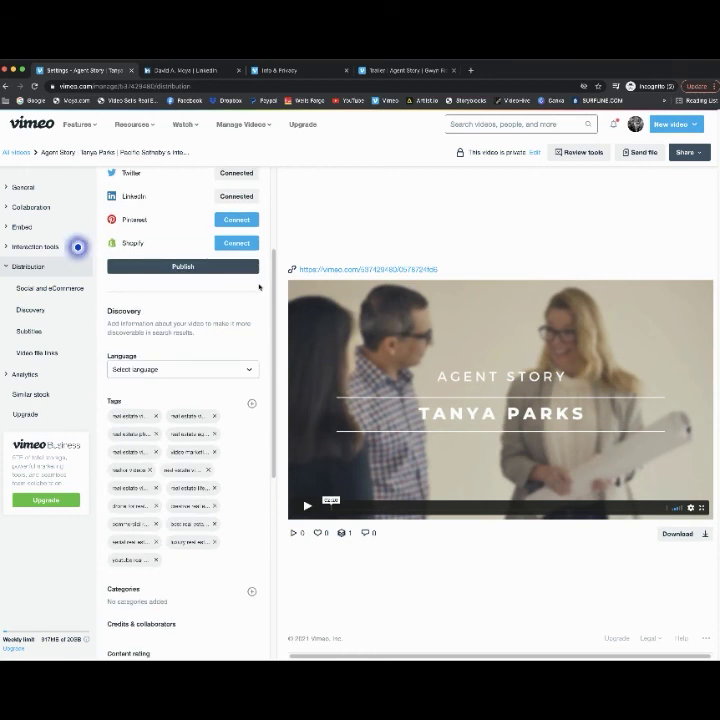